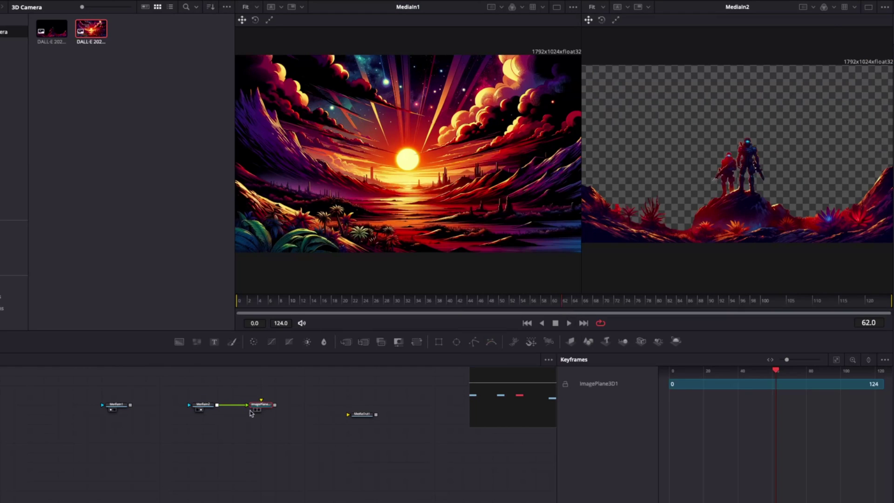
# Step: Paste a copy of the Image Plane 3D, feed it the sunset background image, and show both image planes in separate viewers
pyautogui.click(159, 407)
pyautogui.press('super+v')
pyautogui.moveTo(145, 408); pyautogui.dragTo(159, 406)
pyautogui.press('1')
pyautogui.click(261, 405)
pyautogui.press('2')
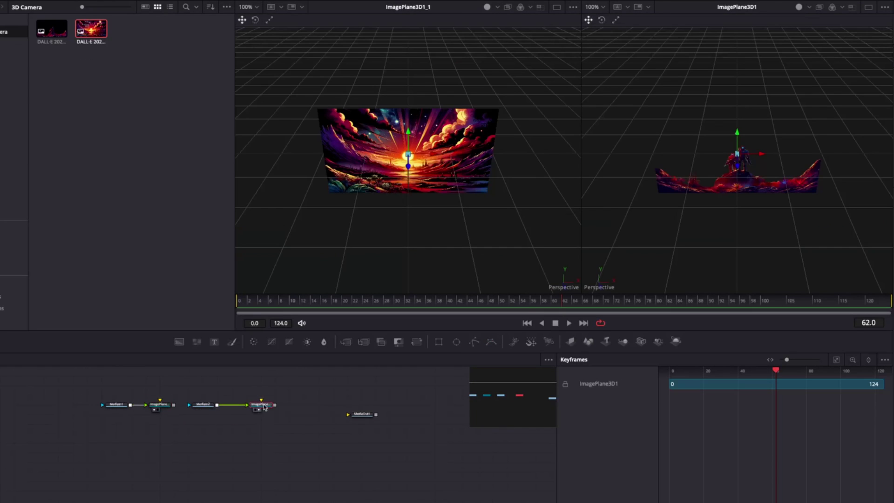
# Step: Rearrange the node graph so each Image Plane 3D sits beneath its own image input
pyautogui.moveTo(261, 406); pyautogui.dragTo(203, 423)
pyautogui.moveTo(159, 405); pyautogui.dragTo(116, 424)
pyautogui.moveTo(104, 390); pyautogui.dragTo(223, 445)
pyautogui.moveTo(203, 405); pyautogui.dragTo(280, 419)
pyautogui.moveTo(257, 408); pyautogui.dragTo(213, 409)
# Step: Add a Merge 3D node, connect both image planes to it, and show the combined scene in the second viewer
pyautogui.click(282, 426)
pyautogui.hotkey('shift', 'space')
pyautogui.write('3mg')
pyautogui.press('Return')
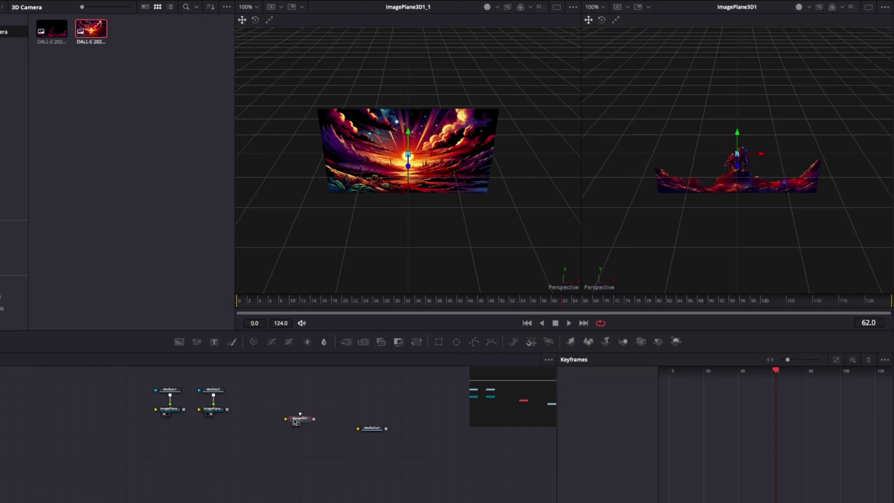
pyautogui.moveTo(297, 420); pyautogui.dragTo(183, 438)
pyautogui.moveTo(184, 410); pyautogui.dragTo(204, 446)
pyautogui.press('2')
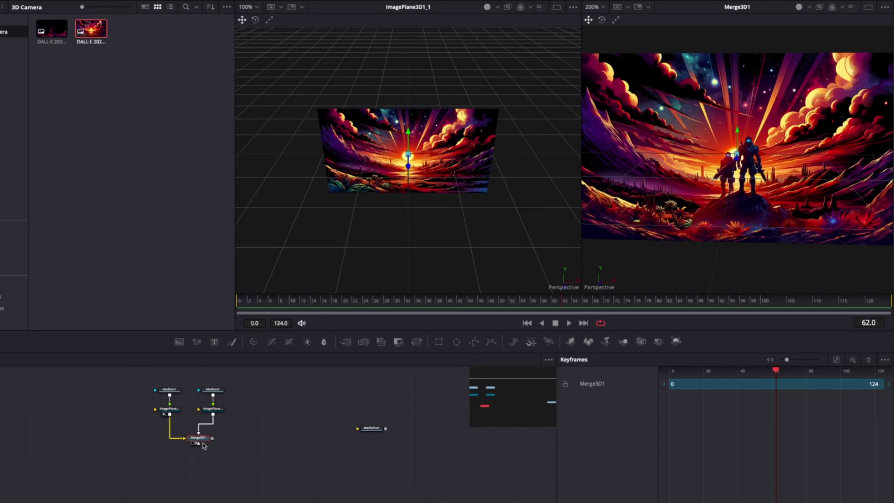
# Step: Add a second Merge 3D node connected after the first one
pyautogui.hotkey('shift', 'space')
pyautogui.write('merge')
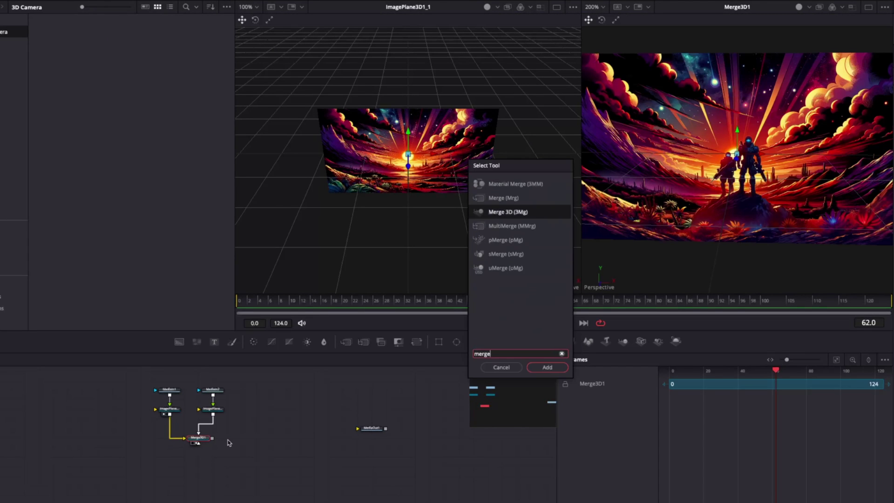
pyautogui.press('Return')
pyautogui.moveTo(235, 440); pyautogui.dragTo(262, 439)
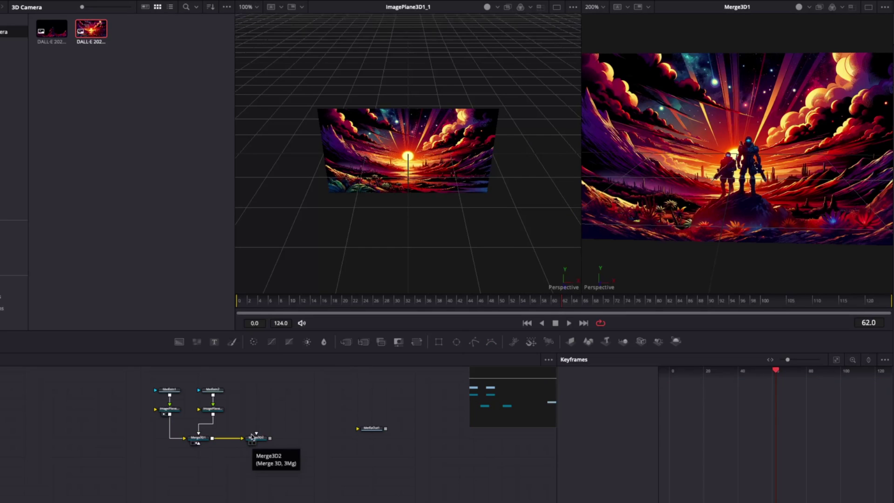
# Step: Add a Camera 3D feeding the second Merge 3D and show the Renderer 3D output in the second viewer
pyautogui.click(258, 409)
pyautogui.hotkey('shift', 'space')
pyautogui.write('camera')
pyautogui.press('Return')
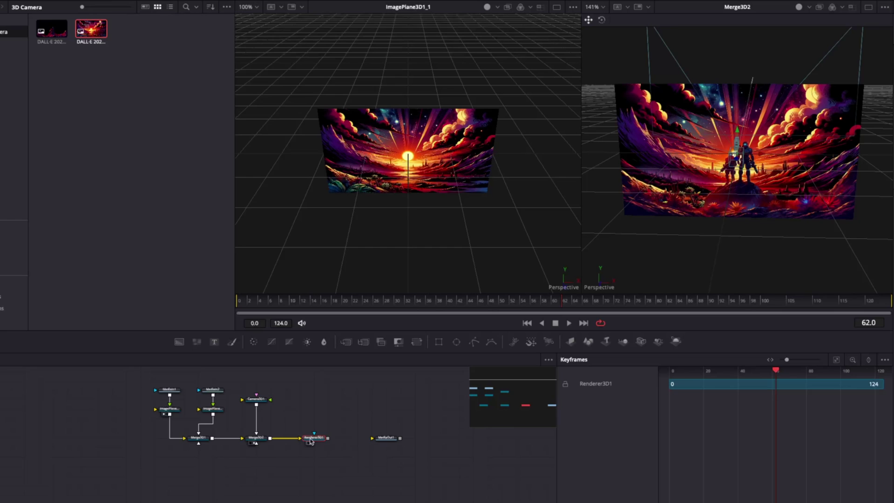
pyautogui.press('2')
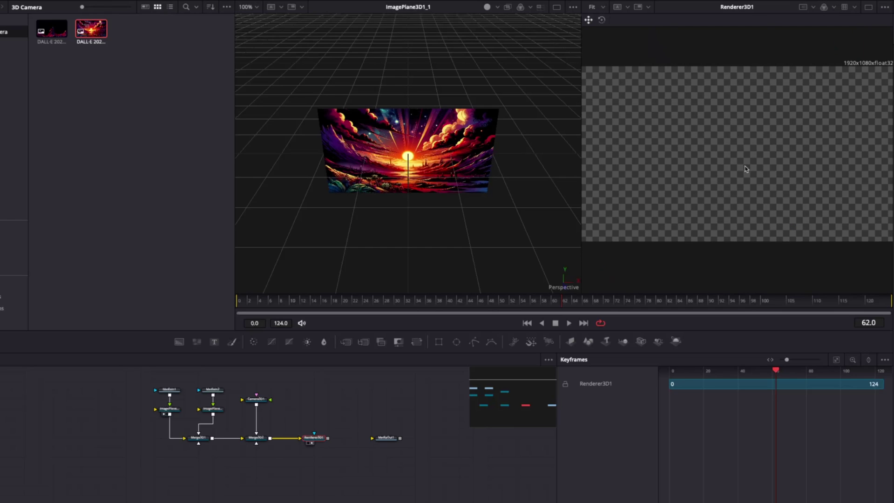
# Step: Show the second Merge 3D in the first viewer and pull the camera back along Z until the artwork fills the render
pyautogui.click(260, 441)
pyautogui.press('1')
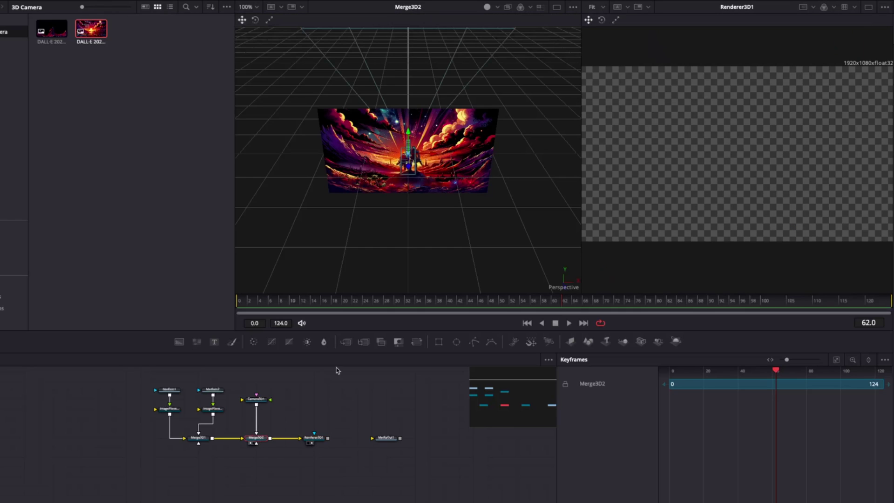
pyautogui.moveTo(412, 192); pyautogui.dragTo(592, 157)
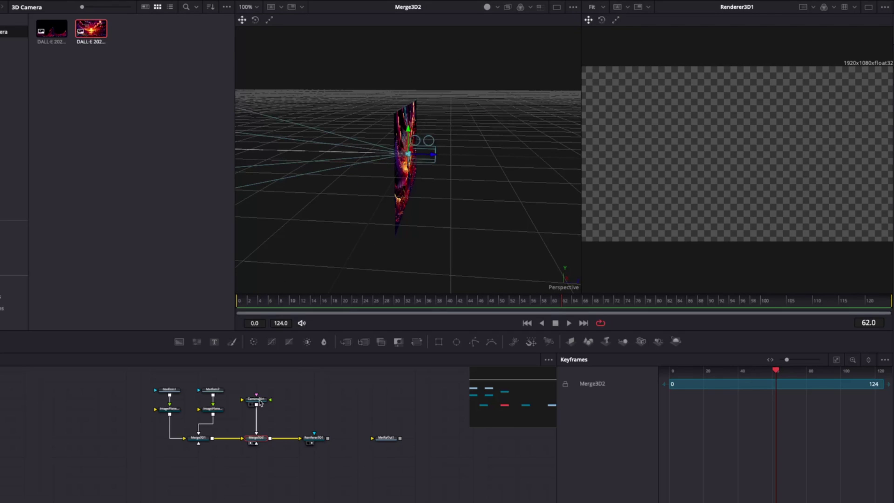
pyautogui.click(260, 403)
pyautogui.moveTo(434, 155); pyautogui.dragTo(820, 164)
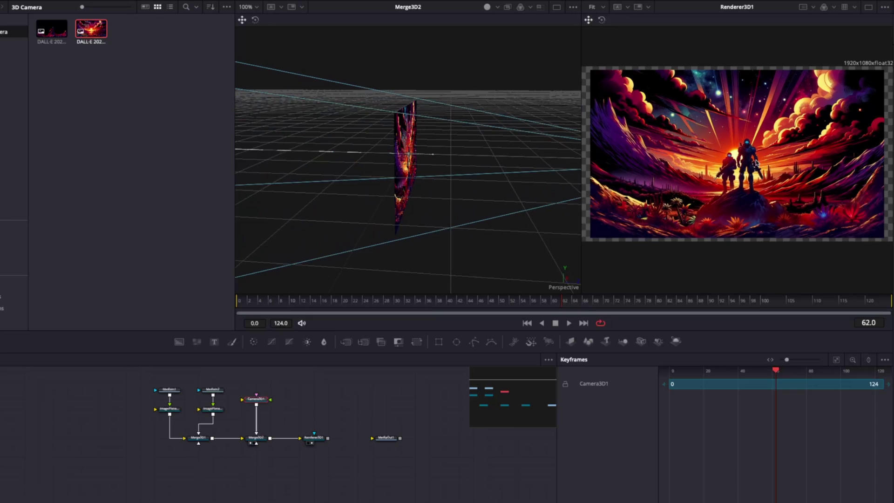
# Step: Add a Transform 3D after the foreground image plane and move the foreground toward the camera, away from the background
pyautogui.click(214, 408)
pyautogui.hotkey('shift', 'space')
pyautogui.write('trans')
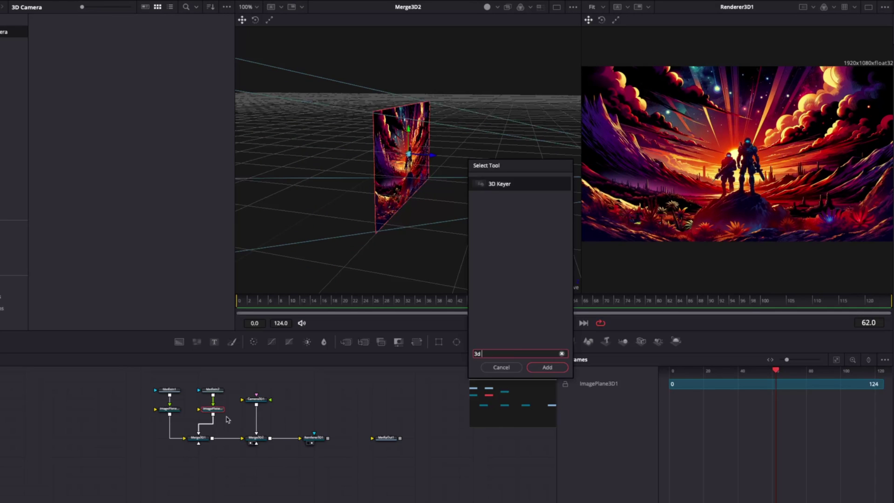
pyautogui.press('Return')
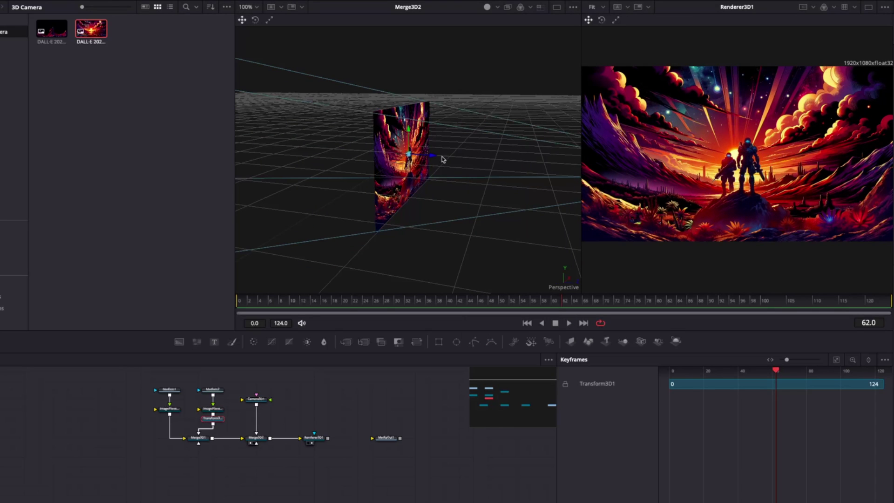
pyautogui.moveTo(443, 160); pyautogui.dragTo(488, 128)
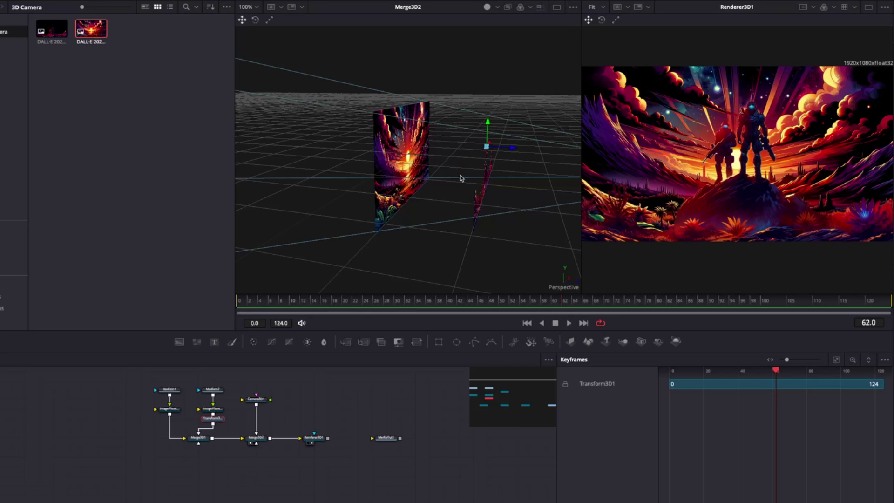
# Step: Animate the camera's X and Z translation between frames 0 and 50, flatten both keyframe curves, and play the move
pyautogui.moveTo(515, 194); pyautogui.dragTo(480, 162)
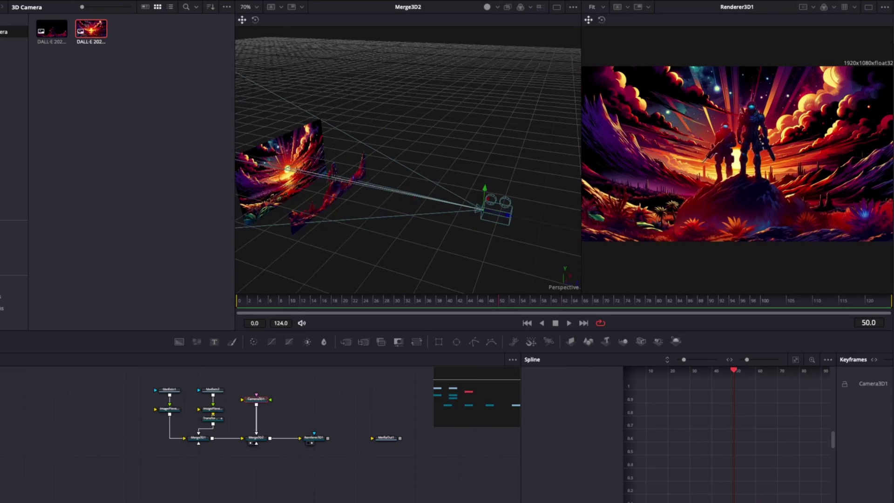
pyautogui.moveTo(408, 212)
pyautogui.mouseDown()
pyautogui.moveTo(404, 204)
pyautogui.moveTo(415, 210)
pyautogui.mouseUp()
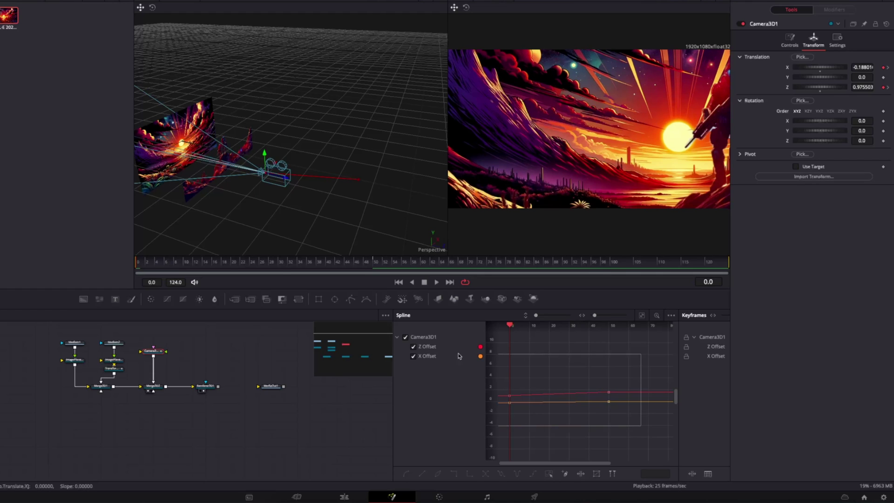
pyautogui.moveTo(459, 355); pyautogui.dragTo(452, 349)
pyautogui.press('f')
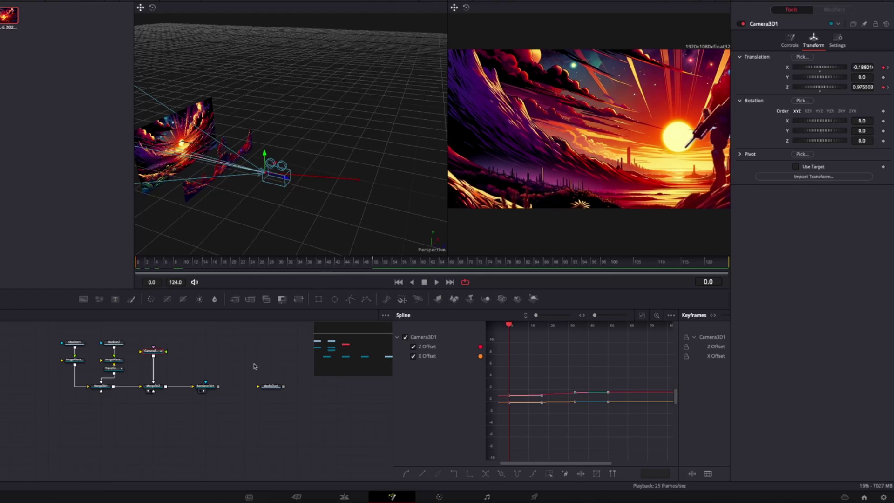
pyautogui.press('space')
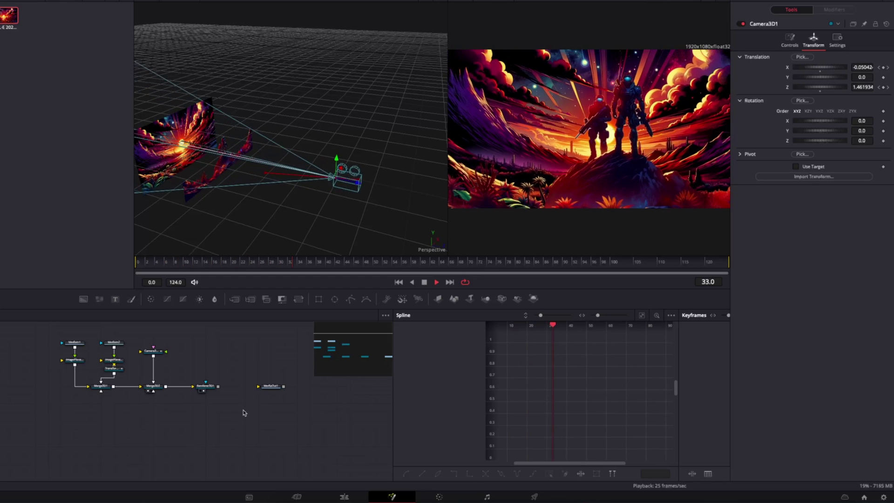
# Step: Enable accumulation effects with depth of field on the Renderer 3D
pyautogui.click(208, 387)
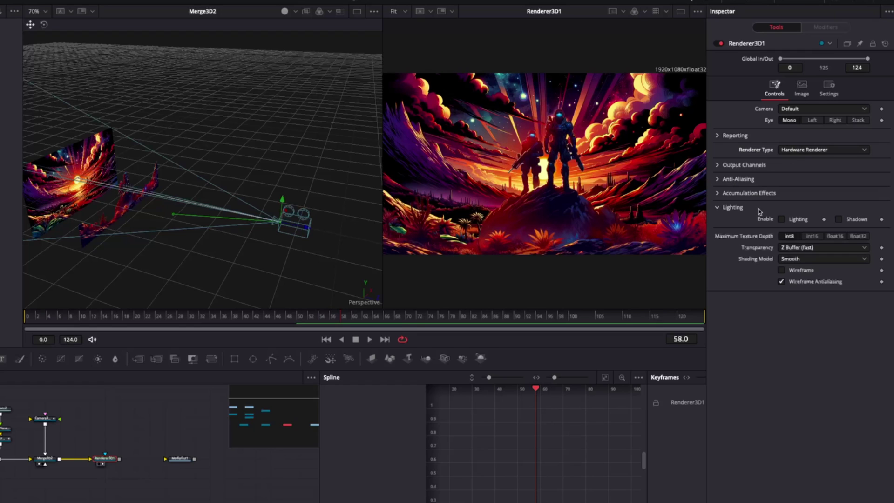
pyautogui.click(720, 194)
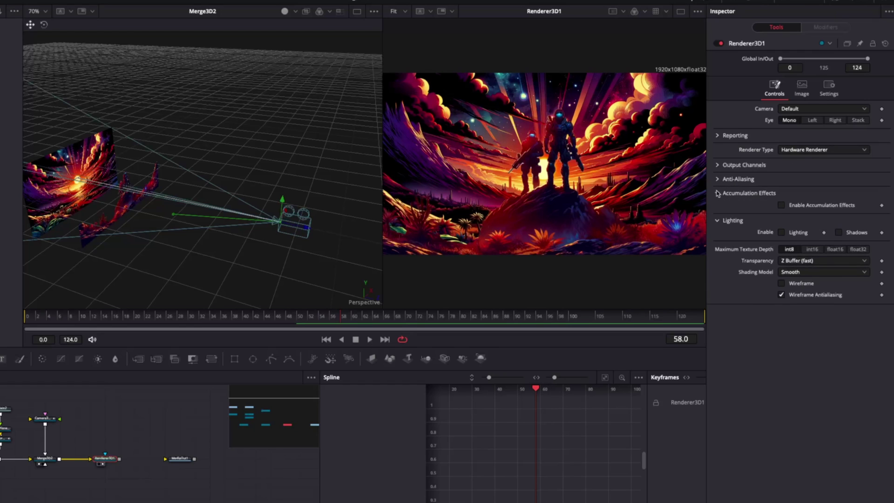
pyautogui.click(782, 206)
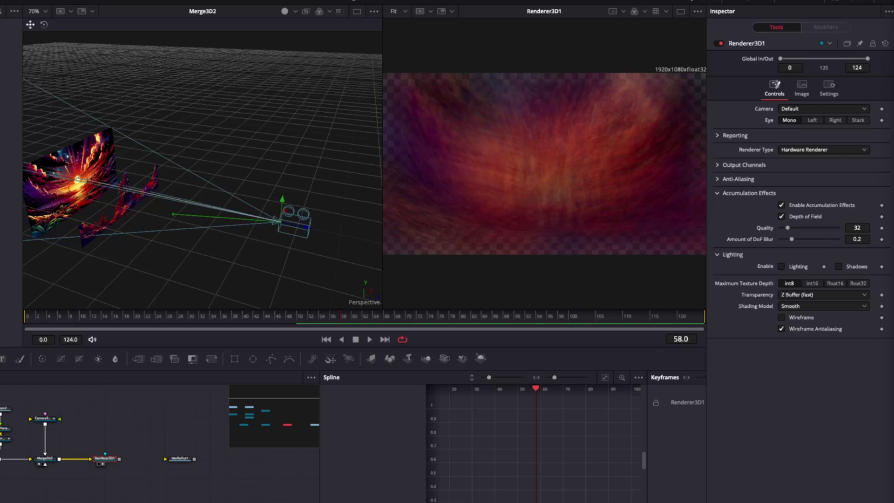
# Step: Focus the camera's focal plane on the foreground figures and lower the renderer's amount of DoF blur
pyautogui.click(44, 420)
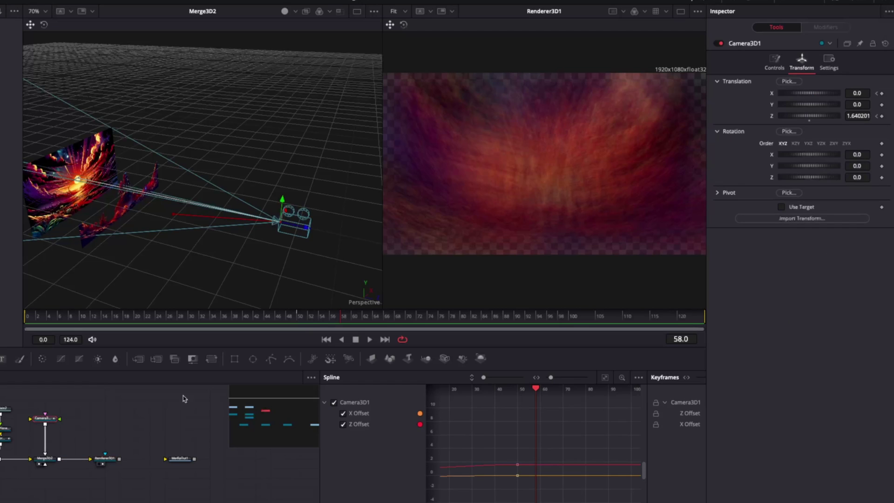
pyautogui.click(775, 63)
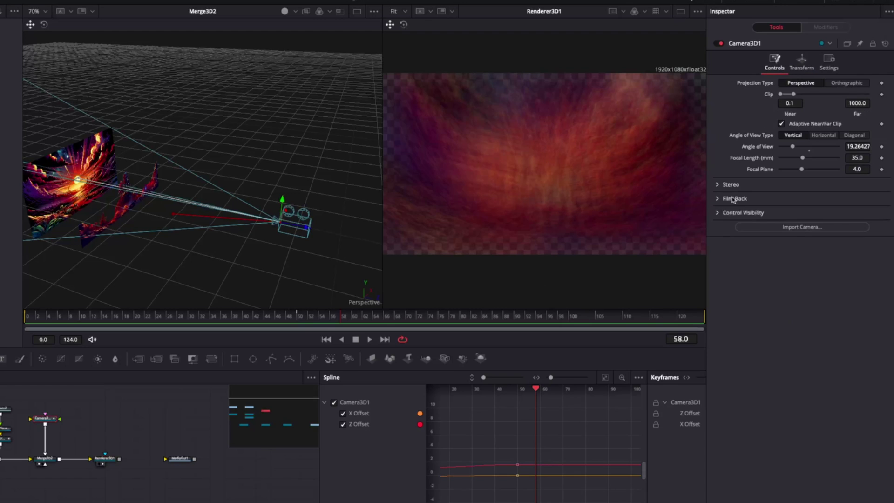
pyautogui.click(720, 213)
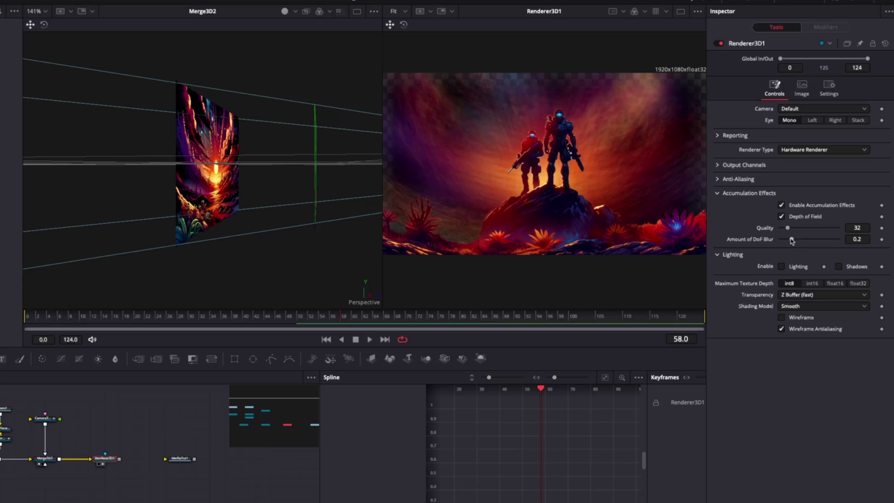
pyautogui.moveTo(792, 240)
pyautogui.mouseDown()
pyautogui.moveTo(783, 228)
pyautogui.moveTo(782, 239)
pyautogui.mouseUp()
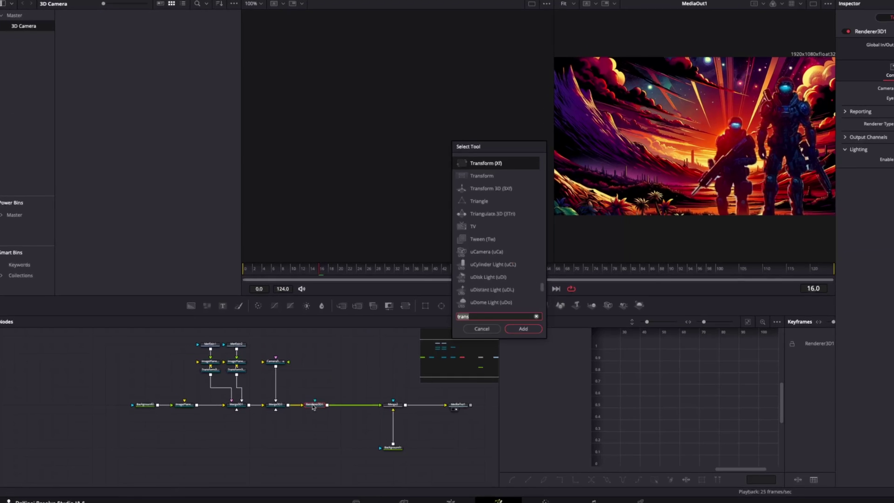
# Step: Add a Light Rays effect after the Renderer 3D and adjust its ray length and vertical source position
pyautogui.write('light ra')
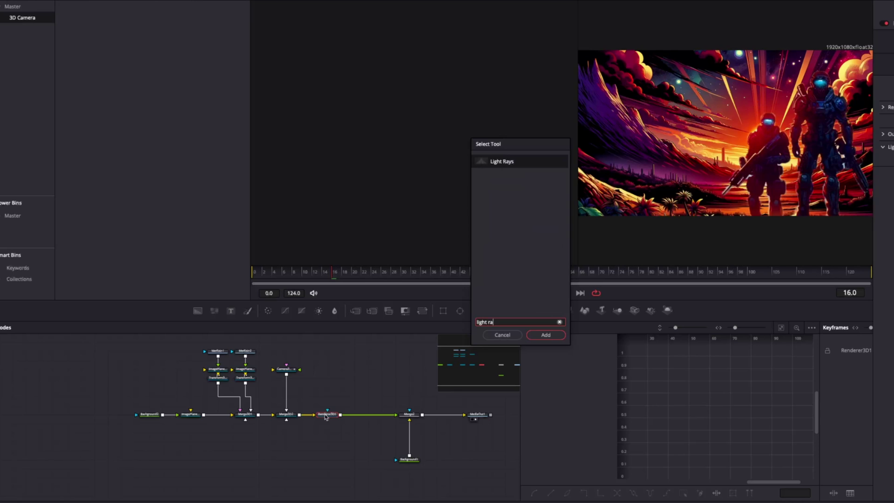
pyautogui.press('Return')
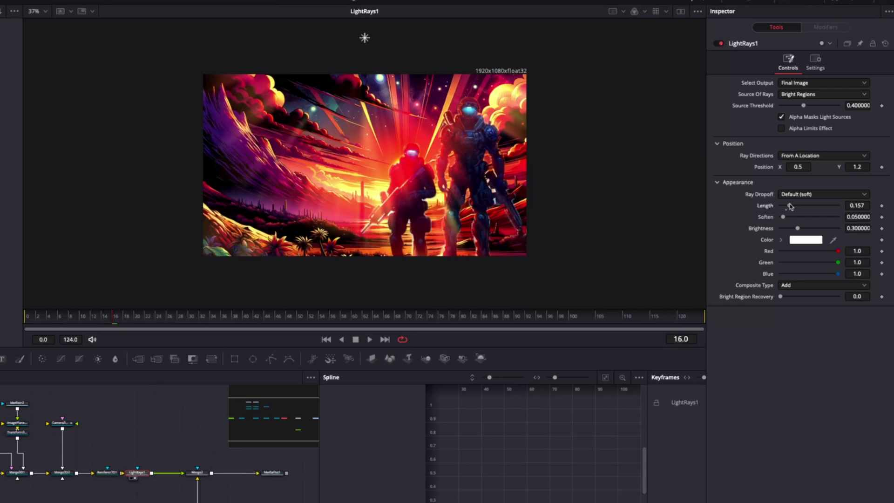
pyautogui.moveTo(787, 205); pyautogui.dragTo(813, 230)
pyautogui.moveTo(849, 167); pyautogui.dragTo(857, 167)
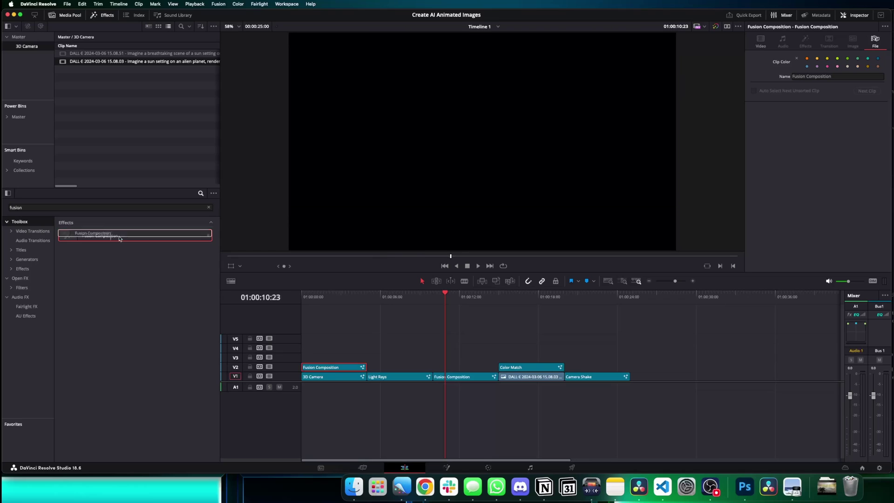
# Step: Place a new Fusion Composition on track V2 above the third clip and open it on the Fusion page
pyautogui.moveTo(120, 234); pyautogui.dragTo(449, 369)
pyautogui.click(448, 467)
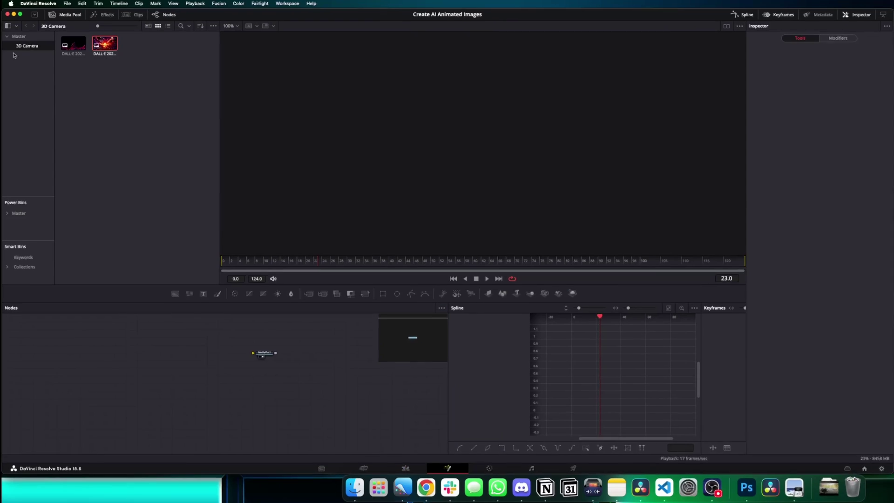
# Step: Add an Image Plane 3D after the construction worker image and show it in the second viewer
pyautogui.hotkey('shift', 'space')
pyautogui.write('plane')
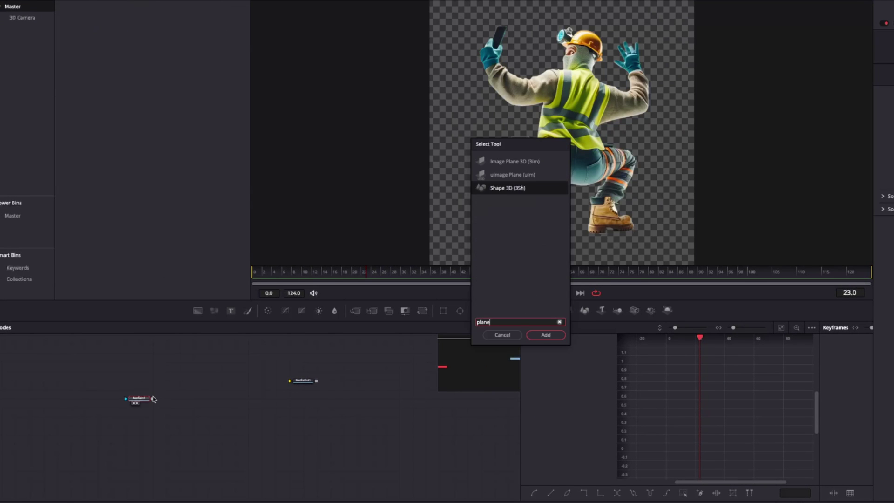
pyautogui.press('Up')
pyautogui.press('Up')
pyautogui.press('Return')
pyautogui.press('2')
pyautogui.click(713, 6)
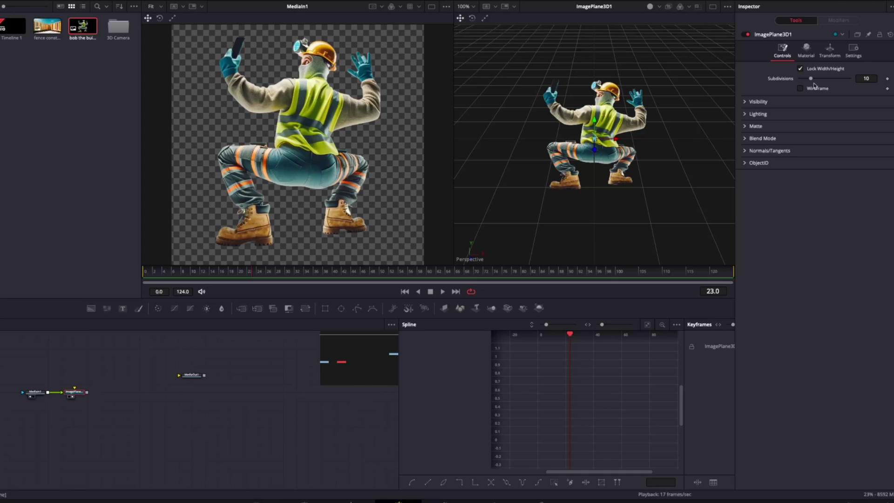
# Step: Add a Depth Map fed by the construction worker image and position it above the Image Plane 3D
pyautogui.click(132, 402)
pyautogui.hotkey('shift', 'space')
pyautogui.write('depth')
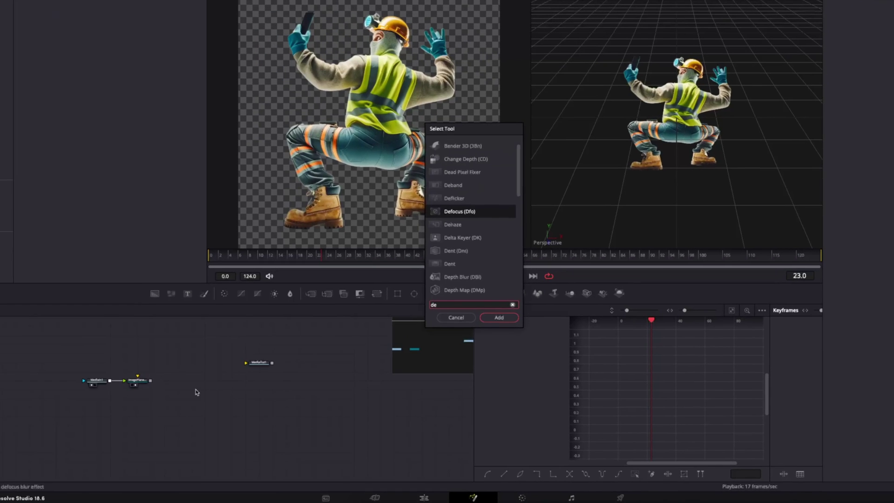
pyautogui.press('Down')
pyautogui.press('Return')
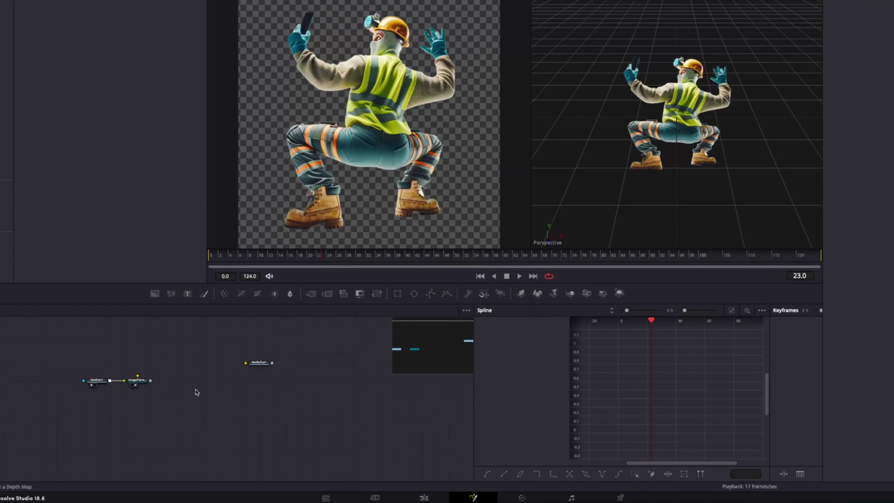
pyautogui.click(137, 381)
pyautogui.moveTo(99, 382); pyautogui.dragTo(98, 364)
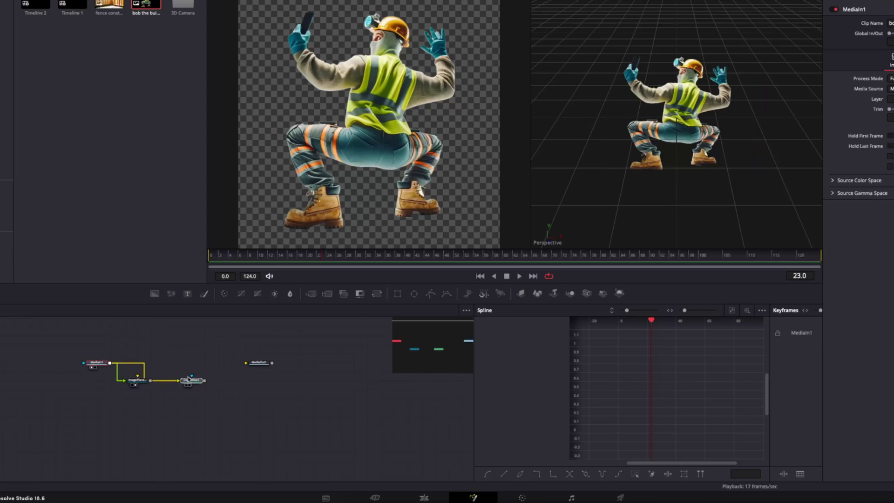
pyautogui.moveTo(189, 379); pyautogui.dragTo(178, 363)
# Step: Add a Displace 3D after the Image Plane 3D, feed it the Depth Map and show it in the second viewer
pyautogui.hotkey('shift', 'space')
pyautogui.write('displ')
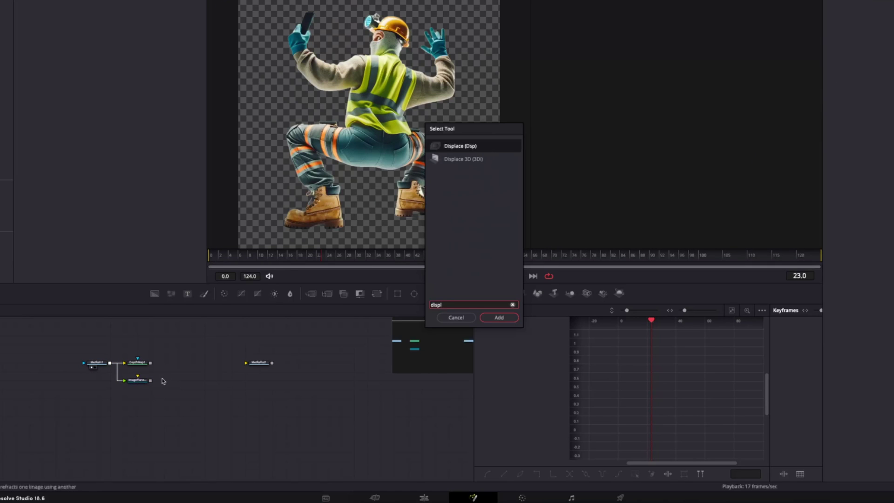
pyautogui.press('Down')
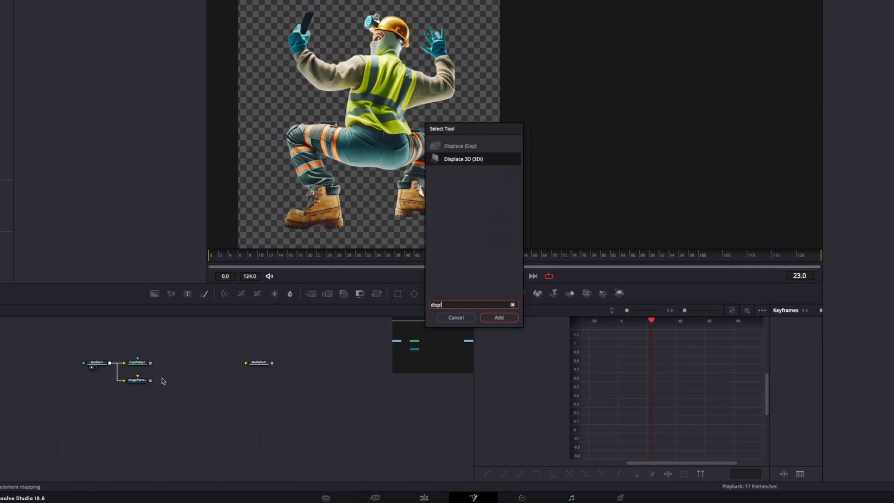
pyautogui.press('Return')
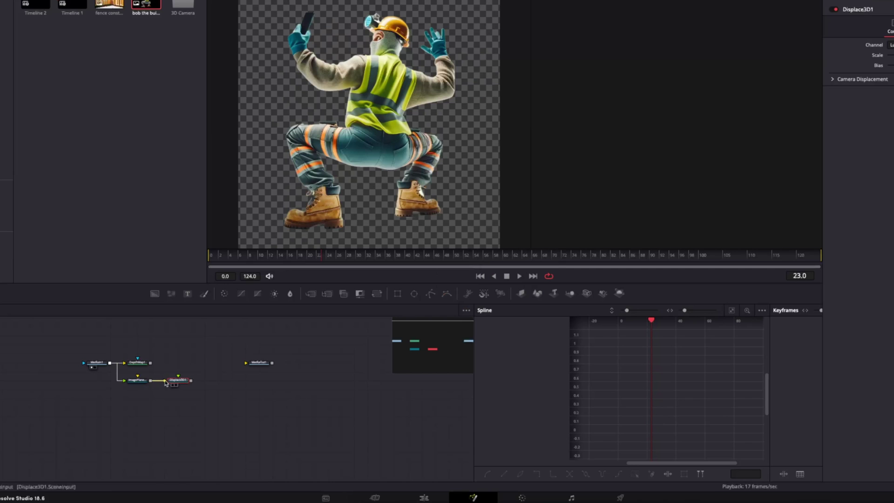
pyautogui.press('2')
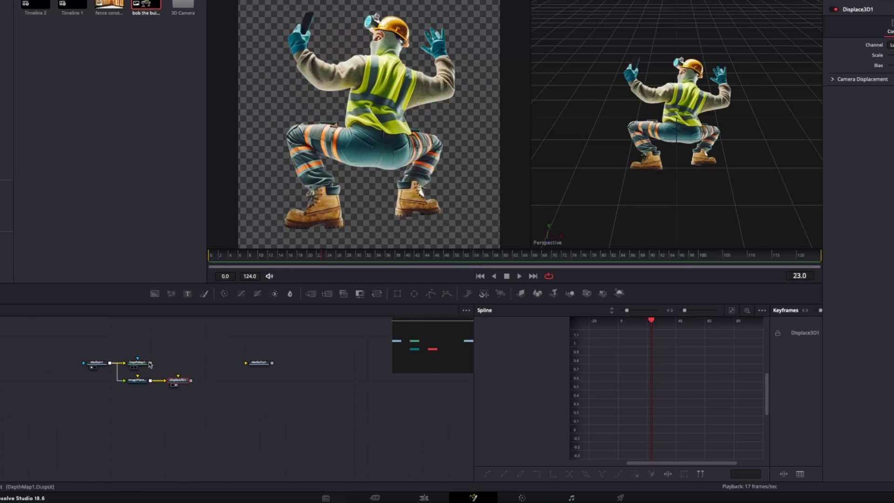
pyautogui.moveTo(179, 376); pyautogui.dragTo(179, 380)
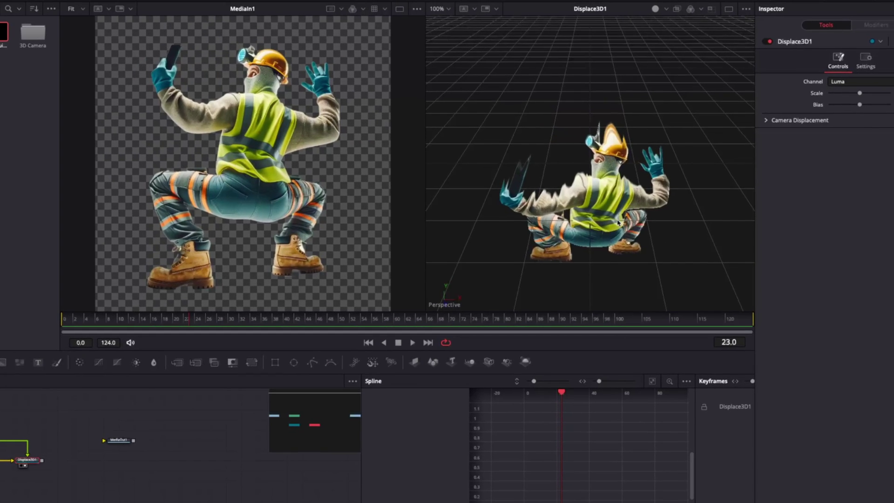
pyautogui.moveTo(711, 154); pyautogui.dragTo(642, 121)
pyautogui.moveTo(551, 168); pyautogui.dragTo(610, 184)
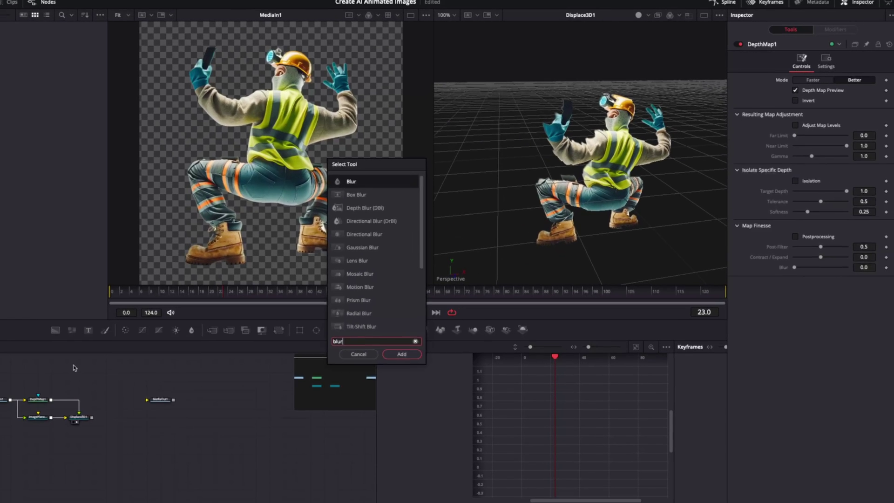
# Step: Insert a Blur between the Depth Map and the Displace 3D and show it in the second viewer
pyautogui.press('Return')
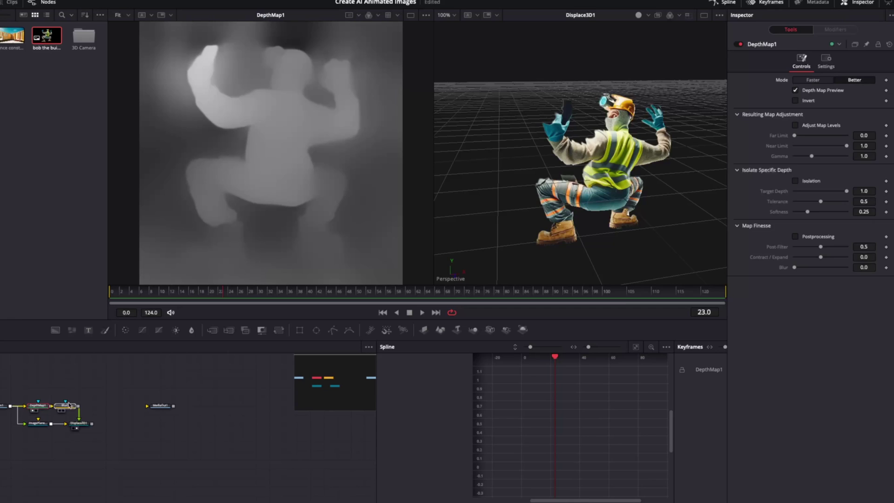
pyautogui.click(69, 409)
pyautogui.press('2')
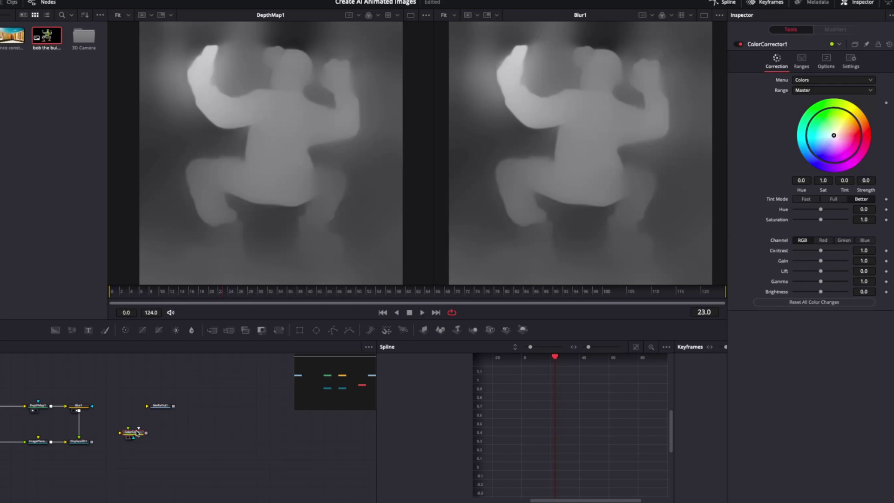
# Step: Insert a Color Corrector between the Blur and the Displace 3D, set its contrast to 1.19 and check the displacement from several angles
pyautogui.press('2')
pyautogui.moveTo(835, 251); pyautogui.dragTo(830, 251)
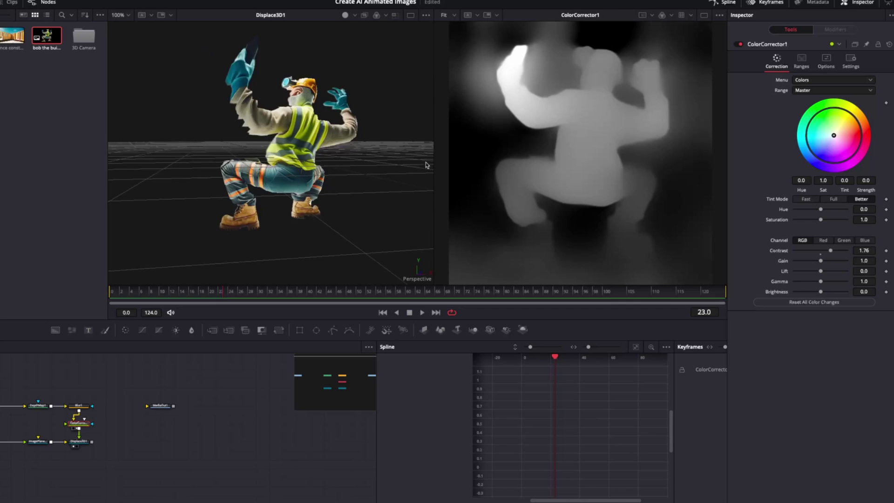
pyautogui.moveTo(830, 250); pyautogui.dragTo(823, 251)
pyautogui.moveTo(400, 137); pyautogui.dragTo(462, 74)
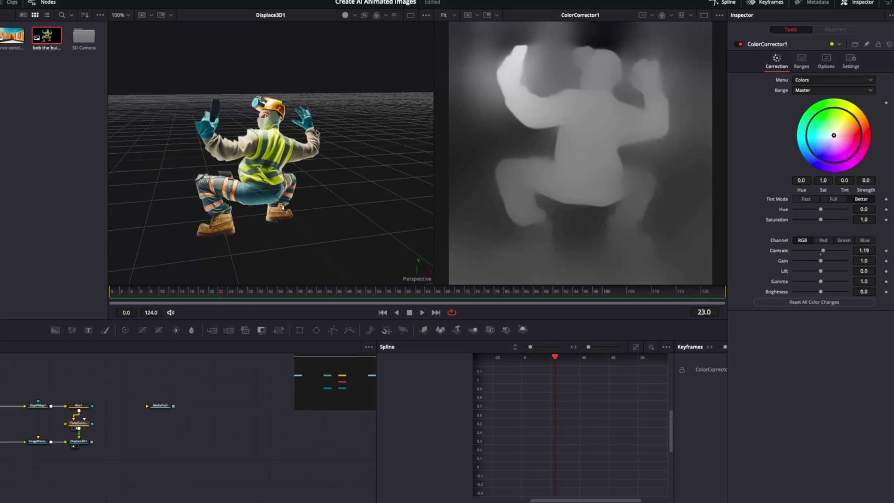
pyautogui.moveTo(175, 141); pyautogui.dragTo(309, 137)
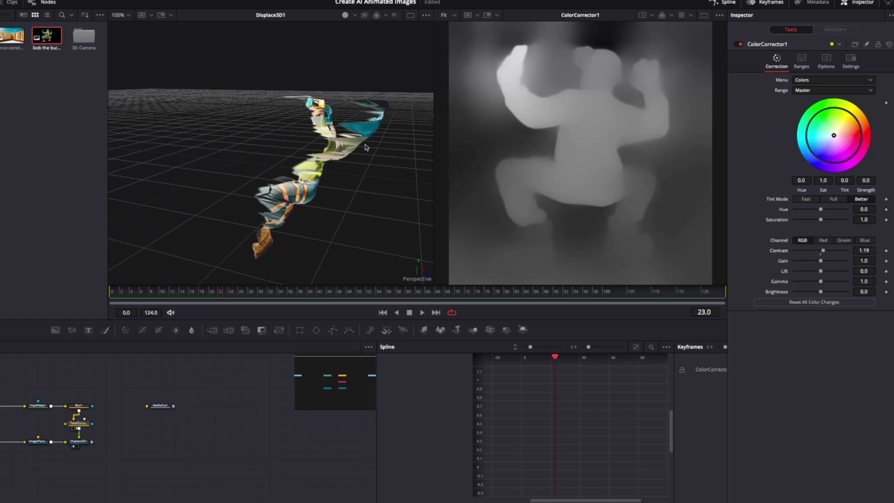
pyautogui.moveTo(366, 148); pyautogui.dragTo(253, 151)
# Step: Turn on Isolation in the Depth Map with a target depth of 0.764 and a tolerance of 0.583
pyautogui.click(42, 405)
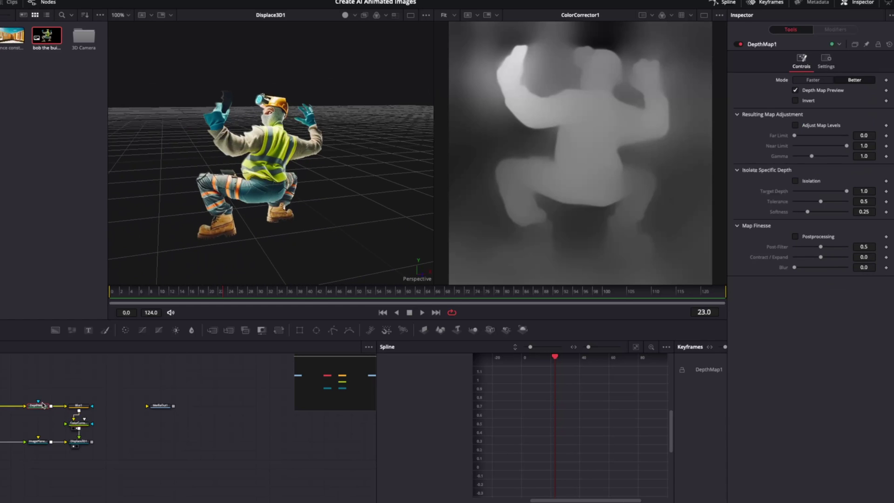
pyautogui.click(796, 181)
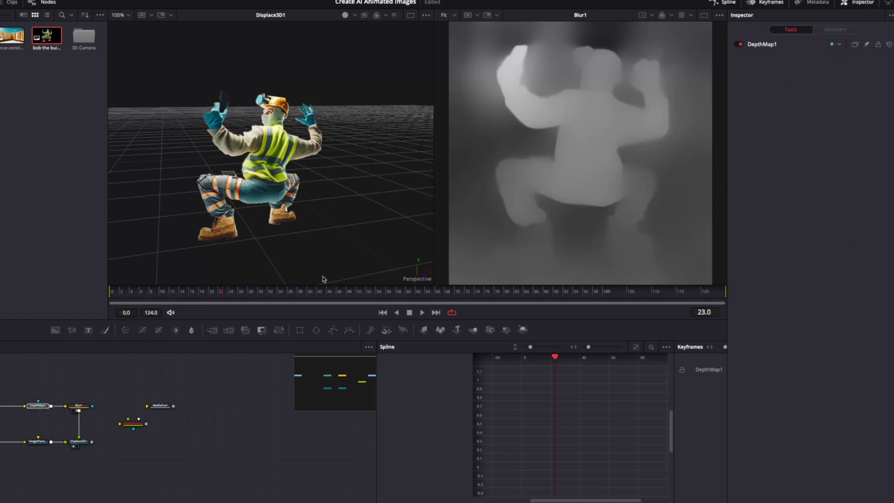
pyautogui.moveTo(802, 202); pyautogui.dragTo(824, 201)
pyautogui.click(796, 125)
pyautogui.moveTo(847, 192); pyautogui.dragTo(834, 192)
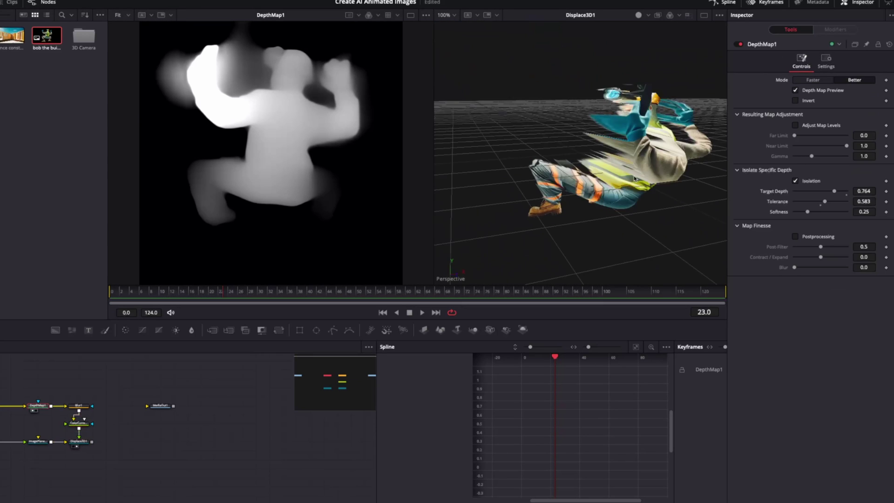
# Step: Adjust the Depth Map's levels by lowering the near limit to brighten the worker
pyautogui.moveTo(795, 136)
pyautogui.mouseDown()
pyautogui.moveTo(803, 136)
pyautogui.moveTo(795, 136)
pyautogui.mouseUp()
pyautogui.moveTo(846, 146); pyautogui.dragTo(833, 148)
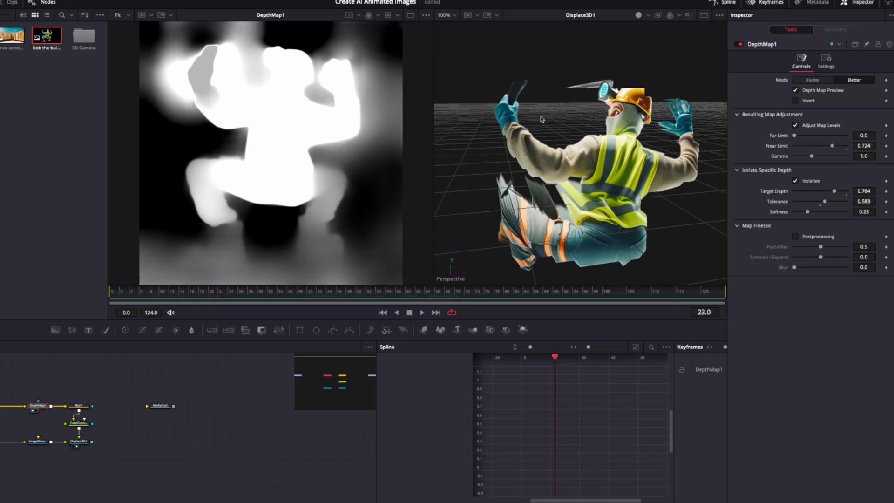
pyautogui.moveTo(833, 146); pyautogui.dragTo(839, 146)
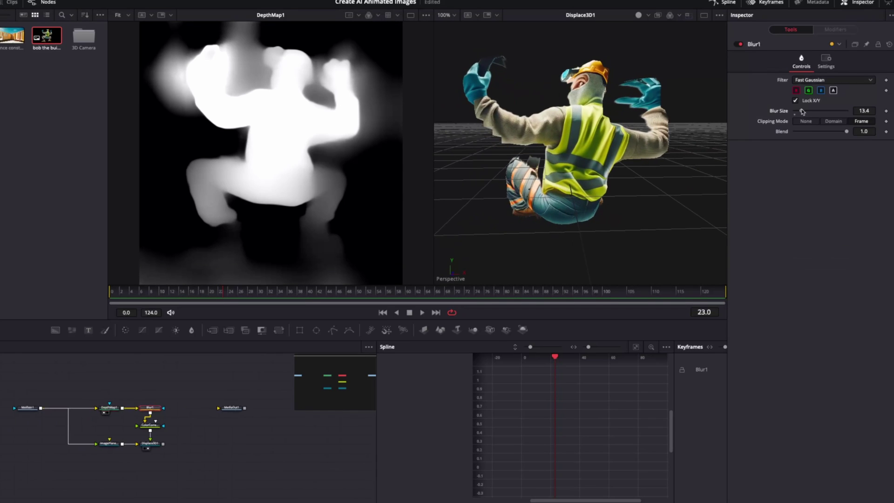
# Step: Reduce the Blur's size, set the Color Corrector's contrast to 0.42 and show the corrected map in the second viewer
pyautogui.moveTo(802, 112); pyautogui.dragTo(792, 111)
pyautogui.moveTo(628, 163); pyautogui.dragTo(615, 143)
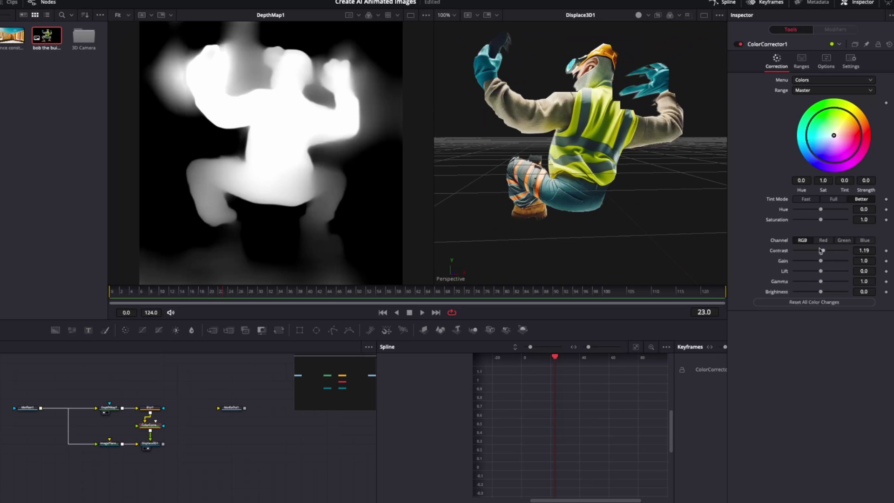
pyautogui.moveTo(823, 251); pyautogui.dragTo(806, 251)
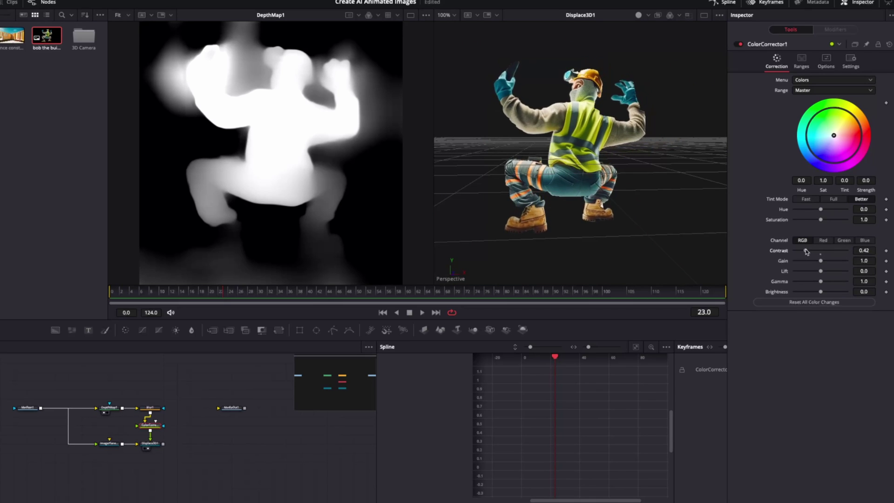
pyautogui.press('2')
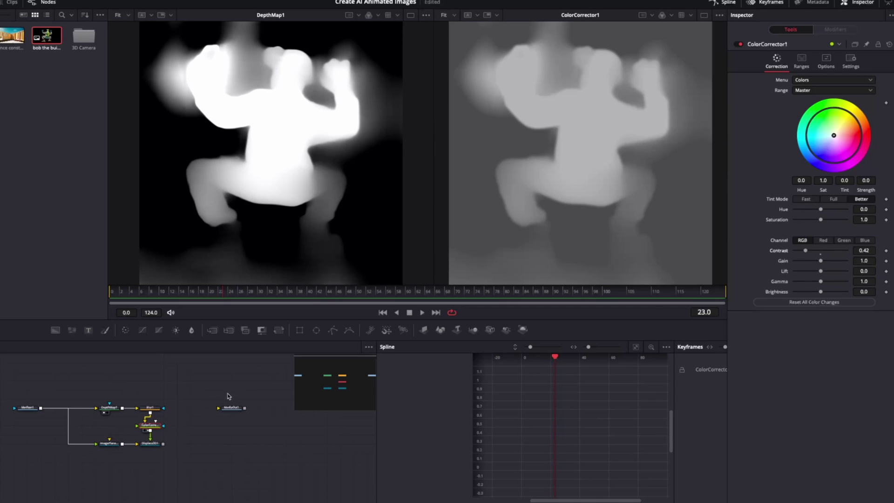
# Step: Move the depth map nodes higher, then show the Color Corrector in the first viewer and the Displace 3D in the second
pyautogui.moveTo(98, 388); pyautogui.dragTo(157, 408)
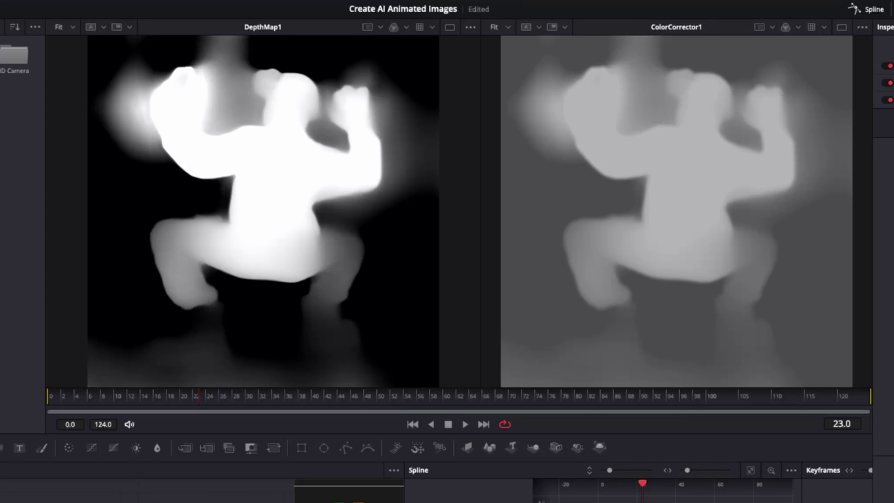
pyautogui.press('2')
pyautogui.moveTo(672, 275)
pyautogui.mouseDown()
pyautogui.moveTo(610, 263)
pyautogui.moveTo(614, 272)
pyautogui.moveTo(662, 275)
pyautogui.mouseUp()
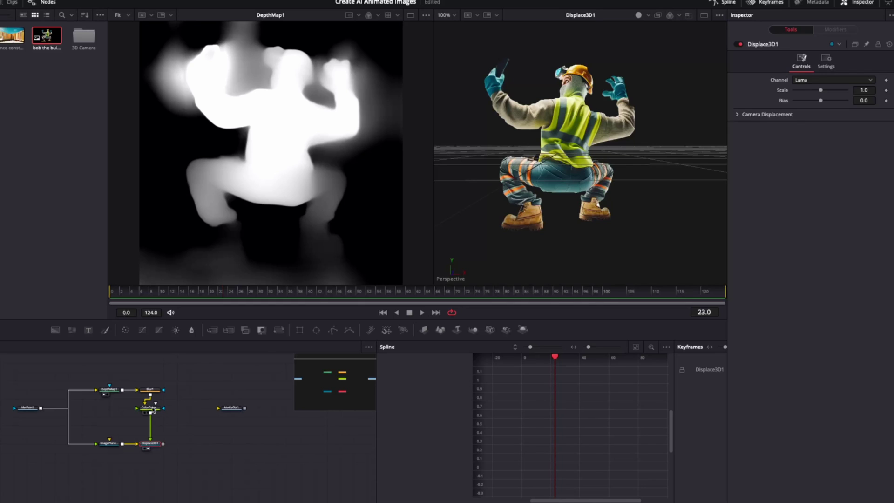
pyautogui.moveTo(150, 408); pyautogui.dragTo(671, 149)
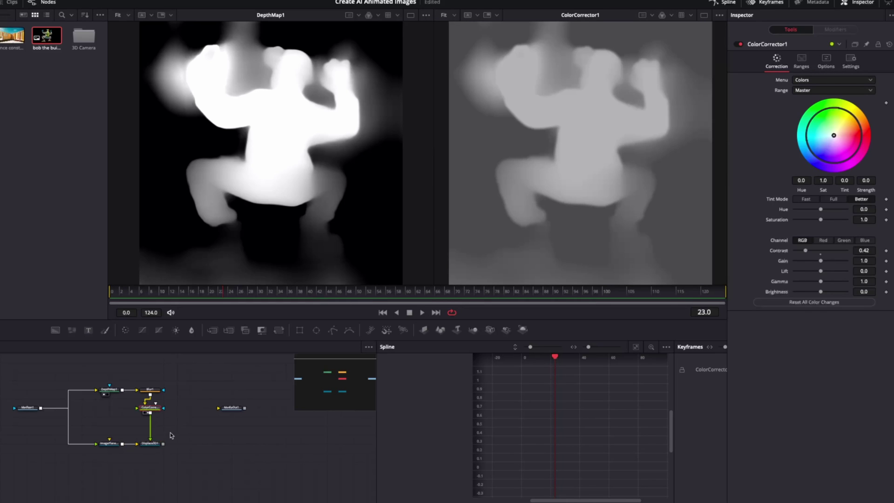
pyautogui.press('2')
pyautogui.press('1')
pyautogui.click(156, 445)
pyautogui.press('2')
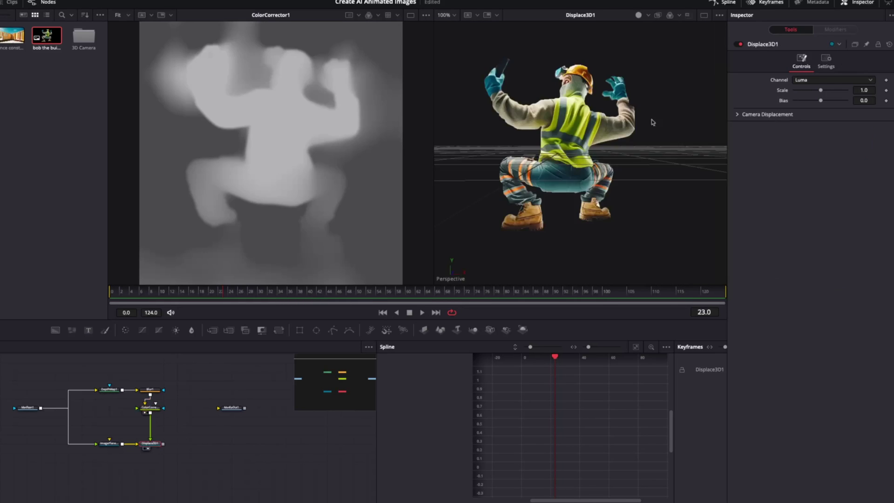
pyautogui.moveTo(513, 201); pyautogui.dragTo(320, 201)
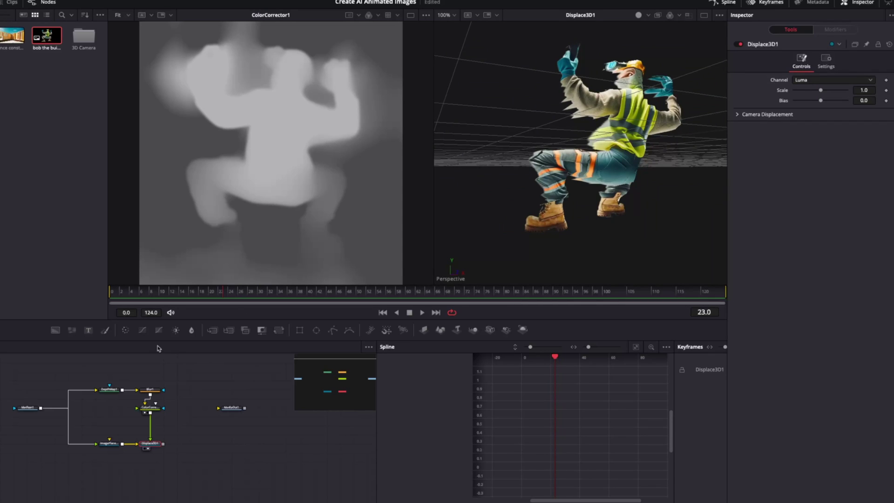
# Step: Insert a Merge between the Color Corrector and the Displace 3D
pyautogui.click(157, 409)
pyautogui.hotkey('shift', 'space')
pyautogui.write('mrg')
pyautogui.press('Return')
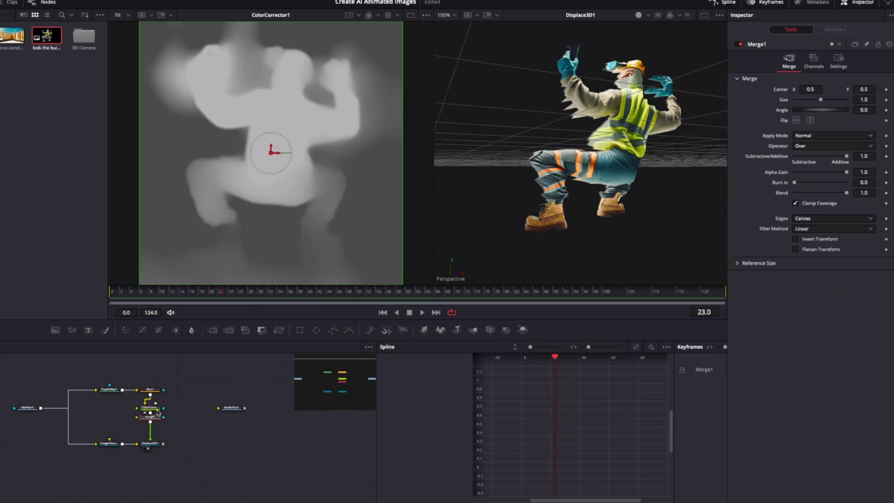
# Step: Add a white Background and connect it to the Merge as its foreground
pyautogui.click(191, 408)
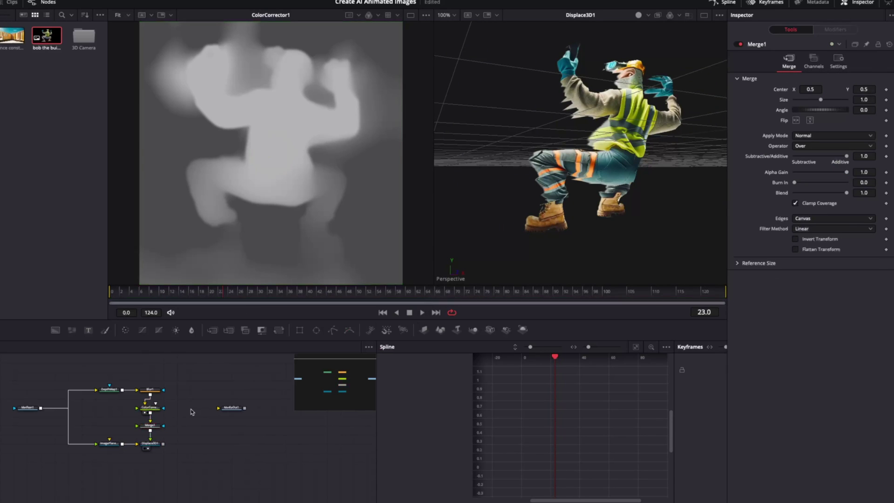
pyautogui.hotkey('shift', 'space')
pyautogui.write('back')
pyautogui.press('Return')
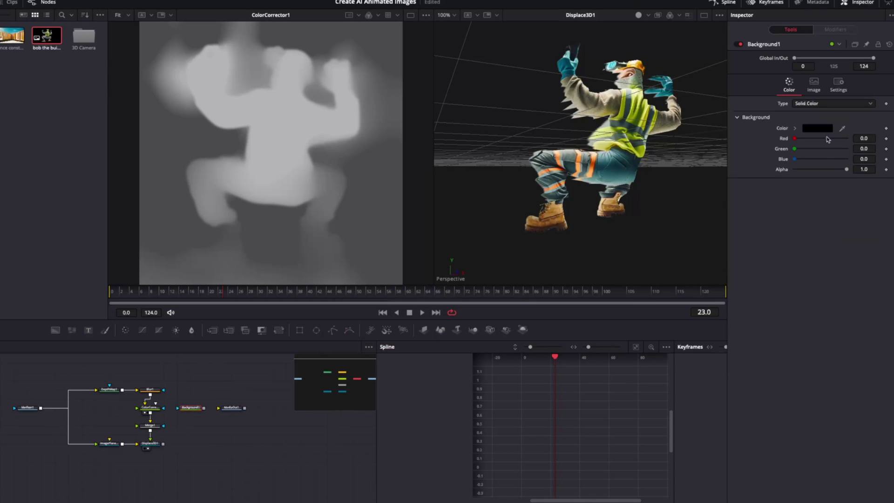
pyautogui.click(826, 132)
pyautogui.click(680, 332)
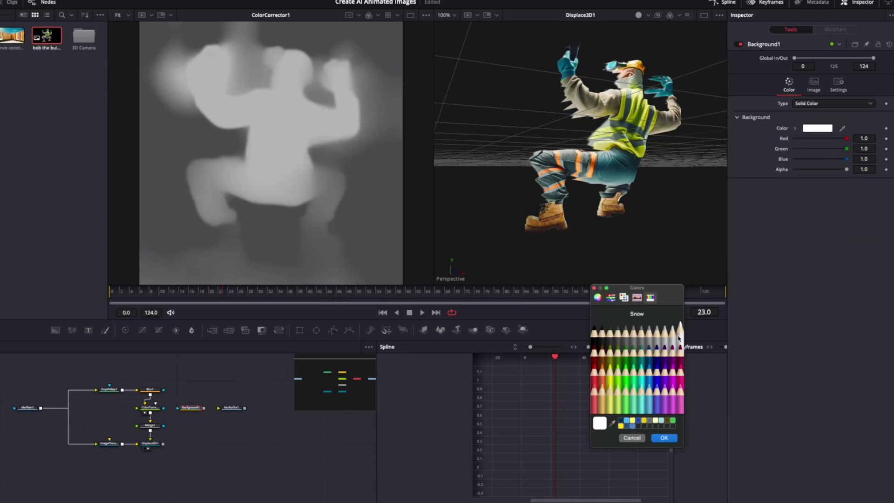
pyautogui.click(665, 437)
pyautogui.moveTo(204, 408); pyautogui.dragTo(188, 431)
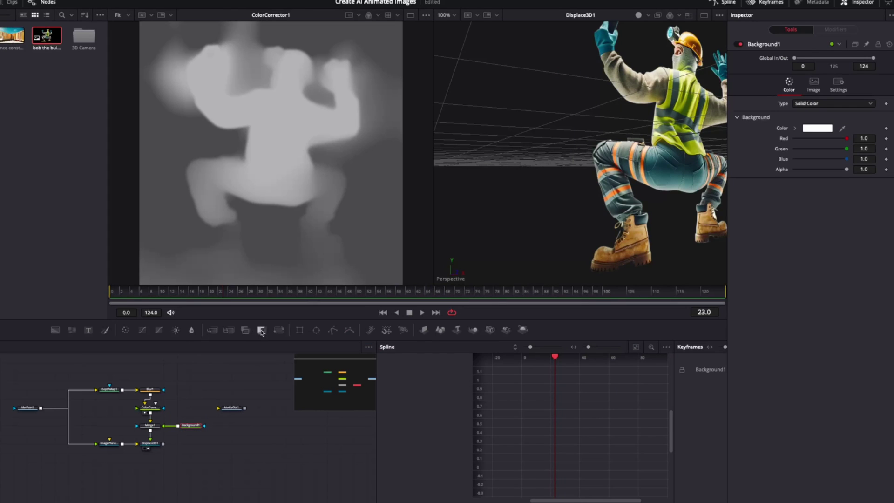
# Step: Mask the white Background with an Ellipse, show the Merge in the first viewer and shrink the ellipse to about 0.122 wide and high
pyautogui.click(317, 330)
pyautogui.moveTo(192, 426); pyautogui.dragTo(283, 281)
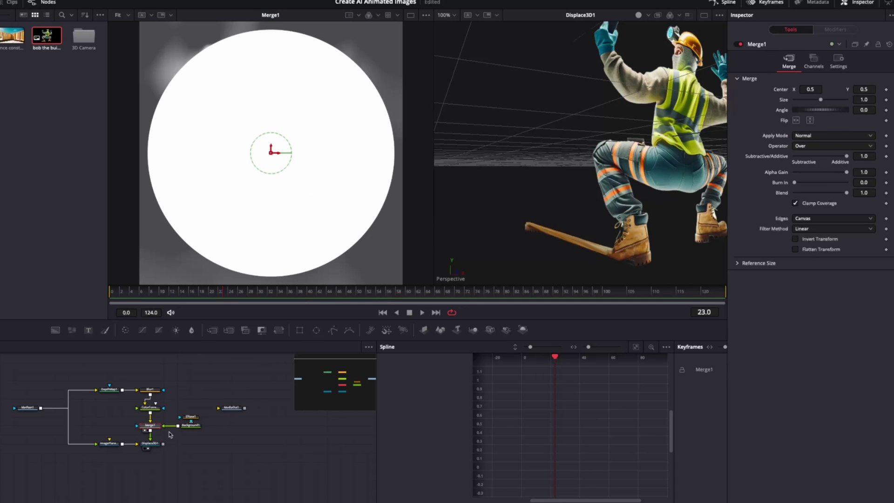
pyautogui.click(190, 417)
pyautogui.moveTo(340, 56); pyautogui.dragTo(292, 131)
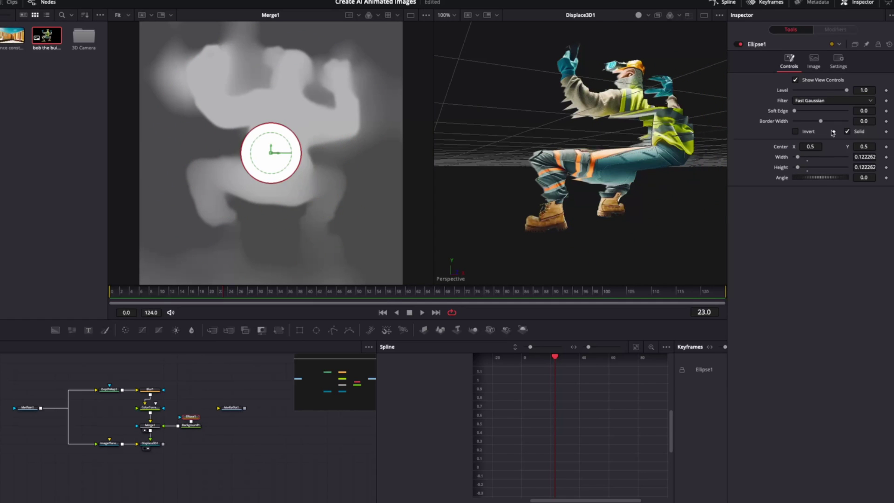
# Step: Fit the ellipse over the worker's buttocks, about 0.143 wide, 0.068 high and rotated -7.1°, with a soft edge of 0.0787
pyautogui.moveTo(794, 111); pyautogui.dragTo(810, 112)
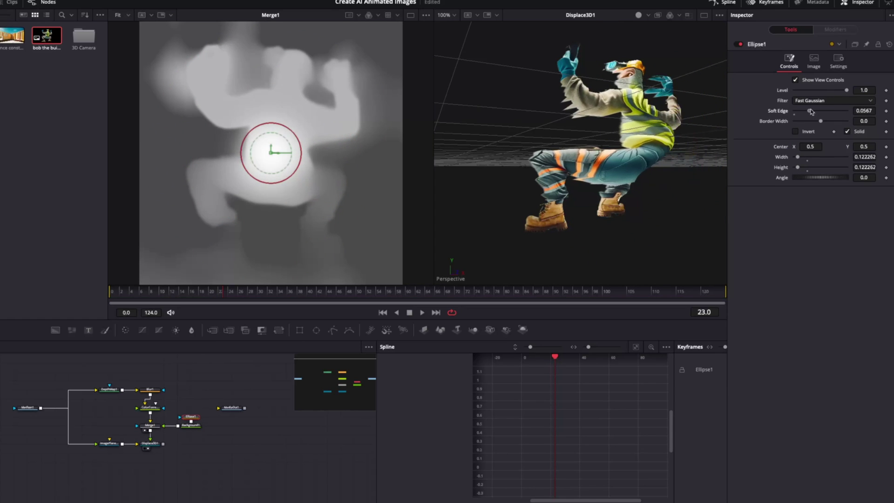
pyautogui.moveTo(272, 123); pyautogui.dragTo(273, 185)
pyautogui.moveTo(278, 161); pyautogui.dragTo(289, 167)
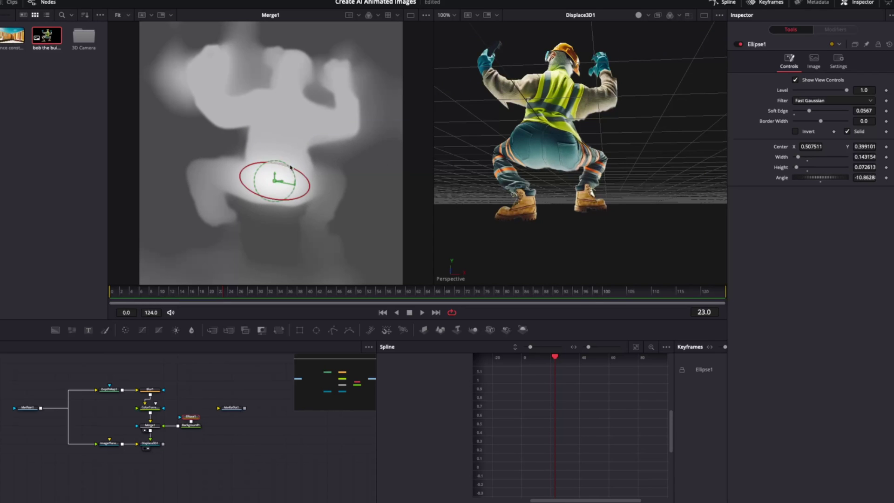
pyautogui.moveTo(811, 113); pyautogui.dragTo(815, 112)
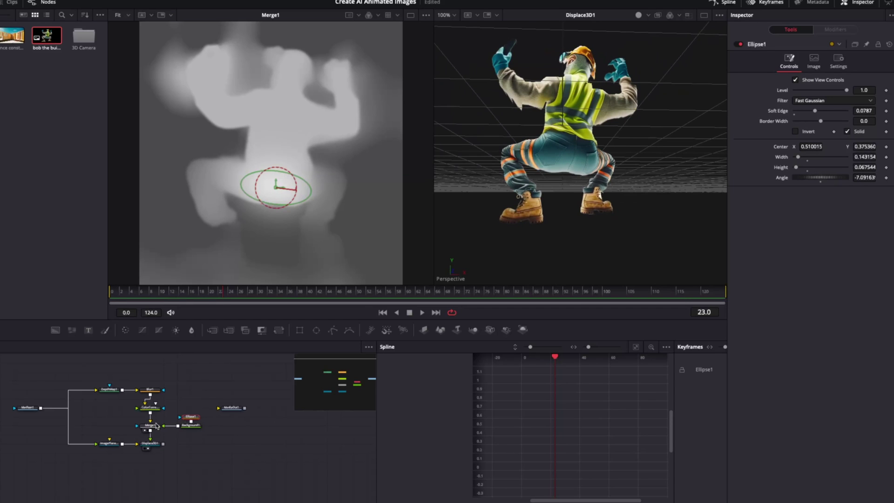
# Step: Add a Renderer 3D after the Displace 3D and show its output in the second viewer
pyautogui.click(157, 425)
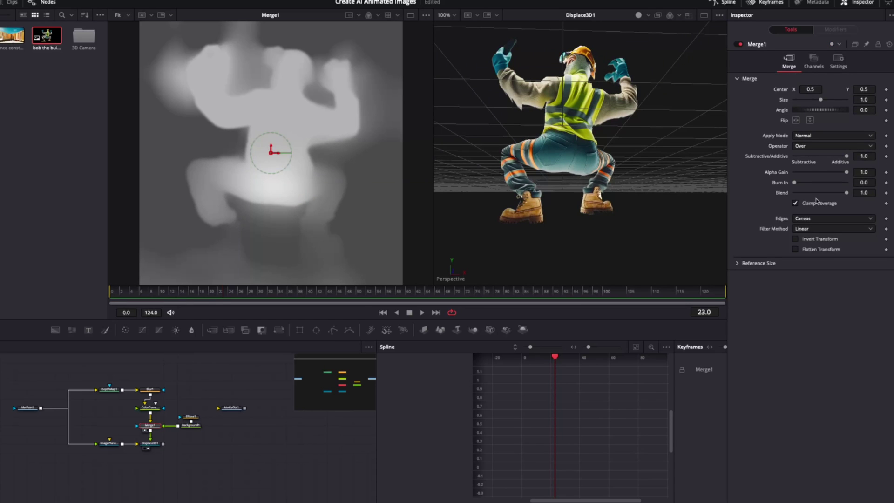
pyautogui.moveTo(847, 193)
pyautogui.mouseDown()
pyautogui.moveTo(794, 193)
pyautogui.moveTo(848, 192)
pyautogui.mouseUp()
pyautogui.click(150, 443)
pyautogui.hotkey('shift', 'space')
pyautogui.write('render')
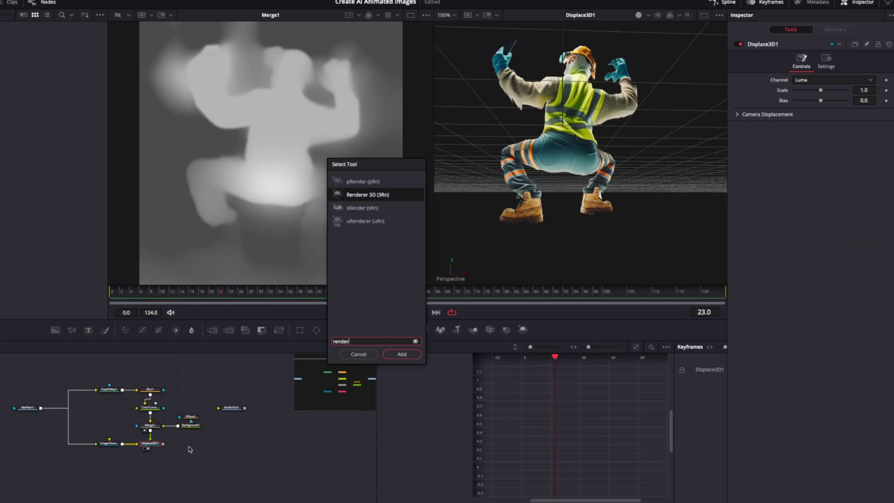
pyautogui.press('Return')
pyautogui.moveTo(177, 443); pyautogui.dragTo(219, 444)
pyautogui.press('2')
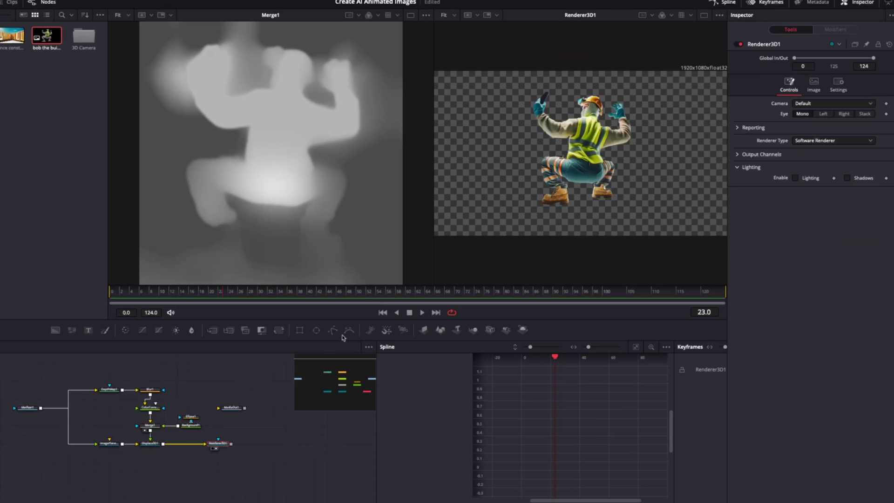
# Step: Vary the Blend of the Merge feeding the Displace 3D to preview the worker's movement in the render
pyautogui.click(158, 427)
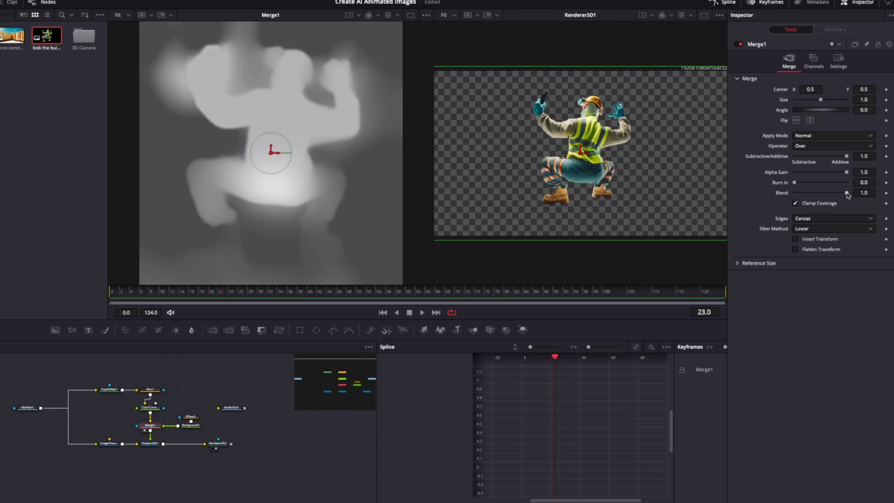
pyautogui.moveTo(847, 193)
pyautogui.mouseDown()
pyautogui.moveTo(789, 190)
pyautogui.moveTo(847, 187)
pyautogui.mouseUp()
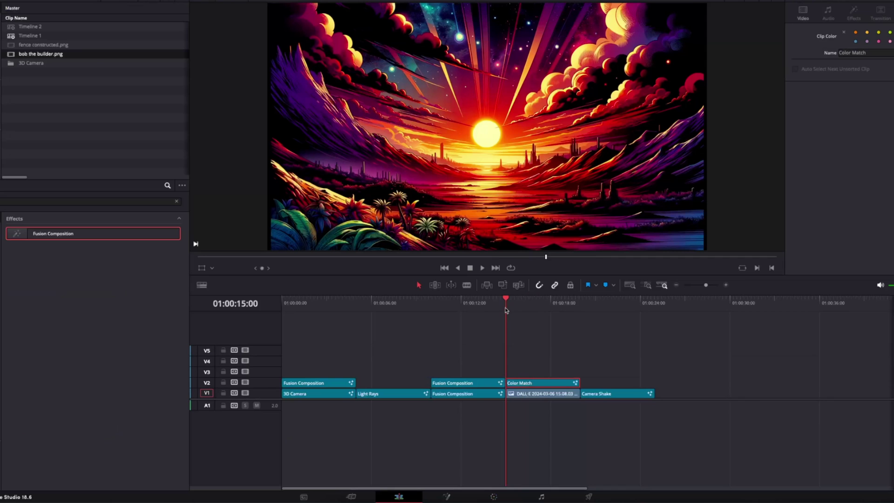
# Step: Play the Color Match clip from 01:00:15:00 and toggle it and the sunset background clip off and on to inspect each layer
pyautogui.press('space')
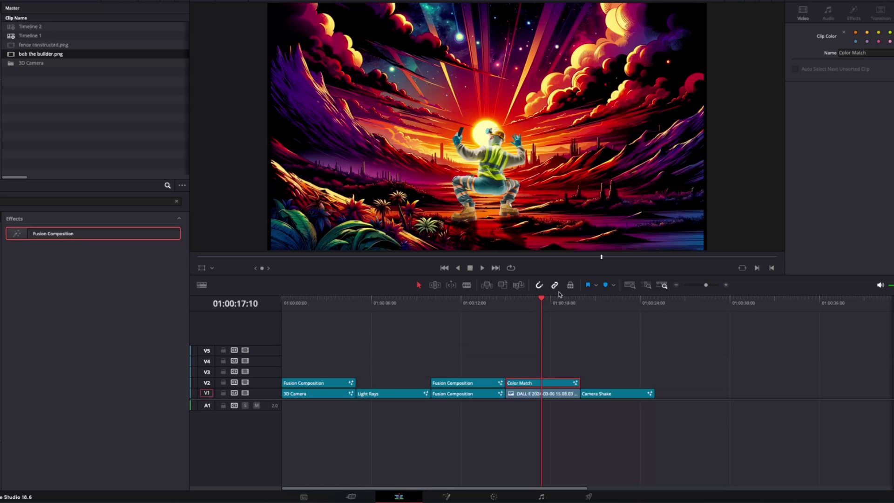
pyautogui.press('d')
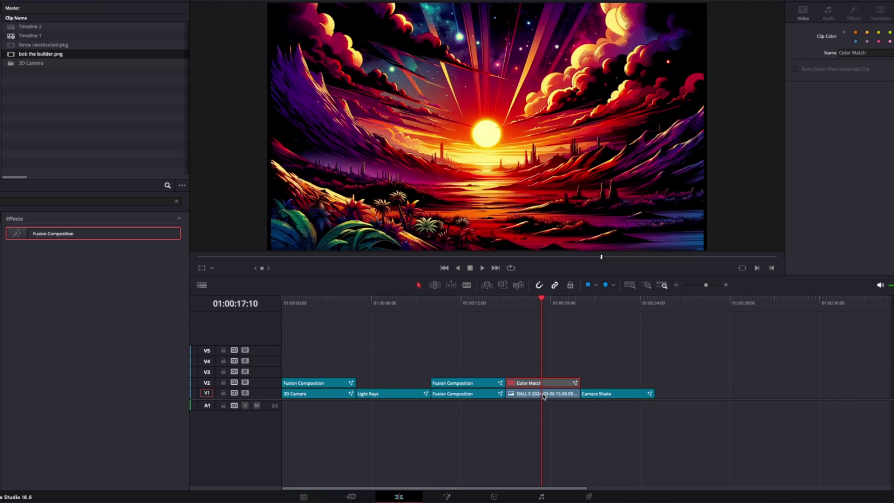
pyautogui.click(546, 393)
pyautogui.press('d')
pyautogui.press('d')
pyautogui.click(540, 384)
pyautogui.press('d')
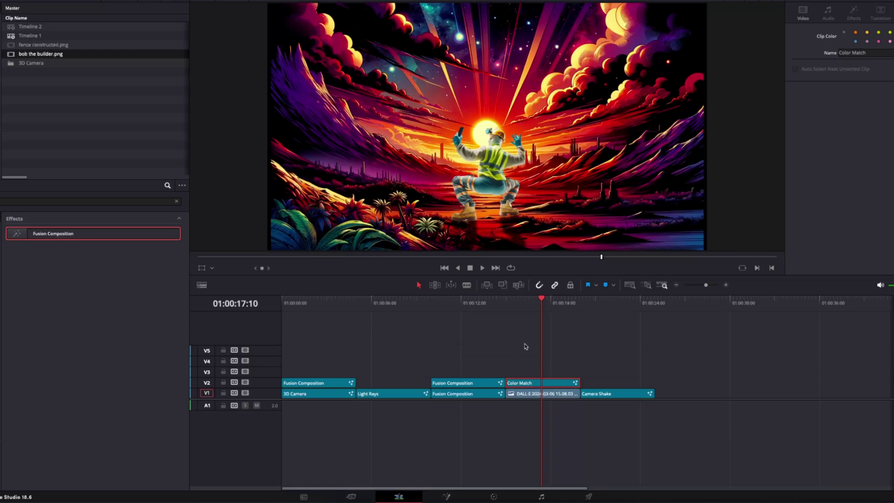
# Step: Place bob the builder.png on track V3 above the Color Match clip at 01:00:15:00 and disable the Color Match clip
pyautogui.moveTo(541, 300); pyautogui.dragTo(522, 301)
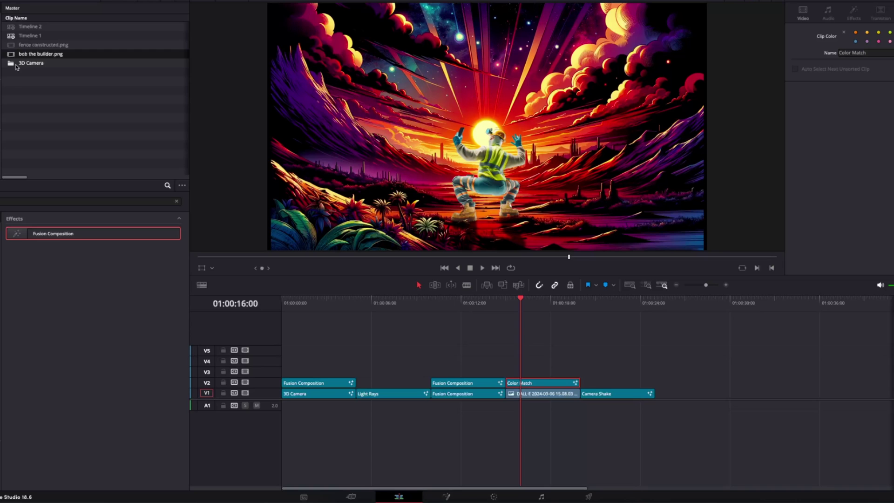
pyautogui.moveTo(14, 55); pyautogui.dragTo(513, 377)
pyautogui.click(532, 383)
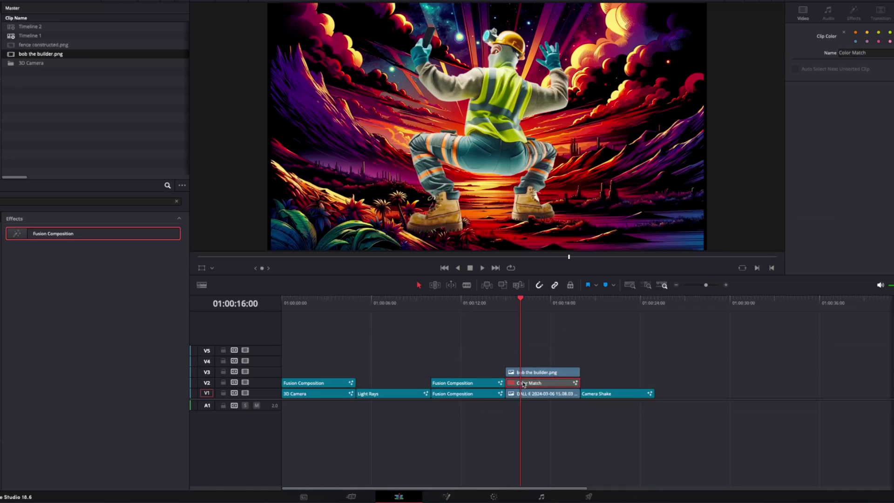
# Step: Shot-match the bob the builder.png clip to the sunset background clip on the Color page
pyautogui.click(493, 496)
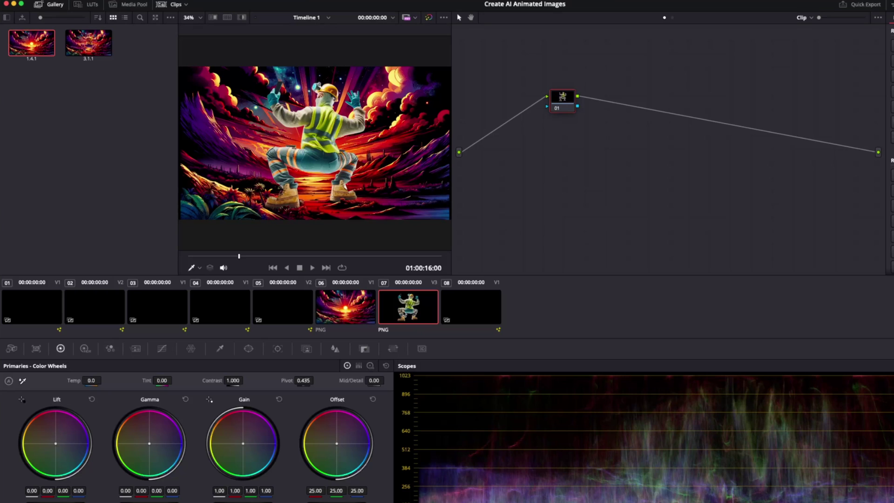
pyautogui.rightClick(348, 305)
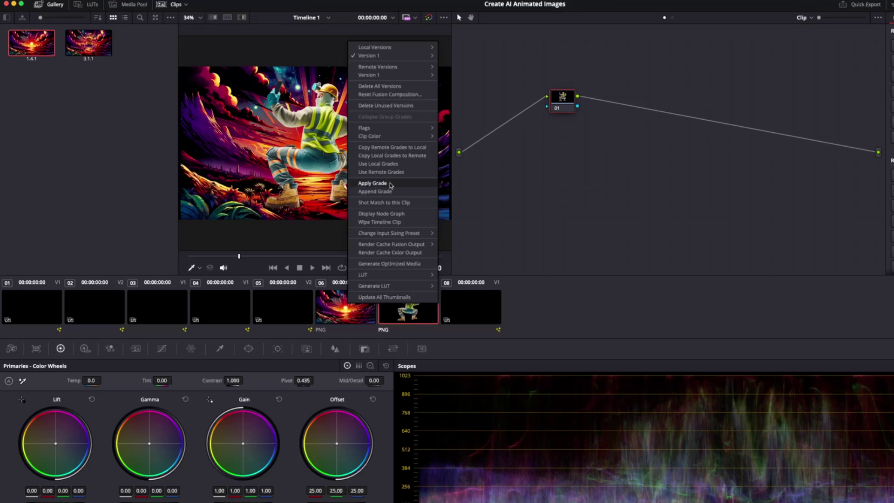
pyautogui.click(389, 203)
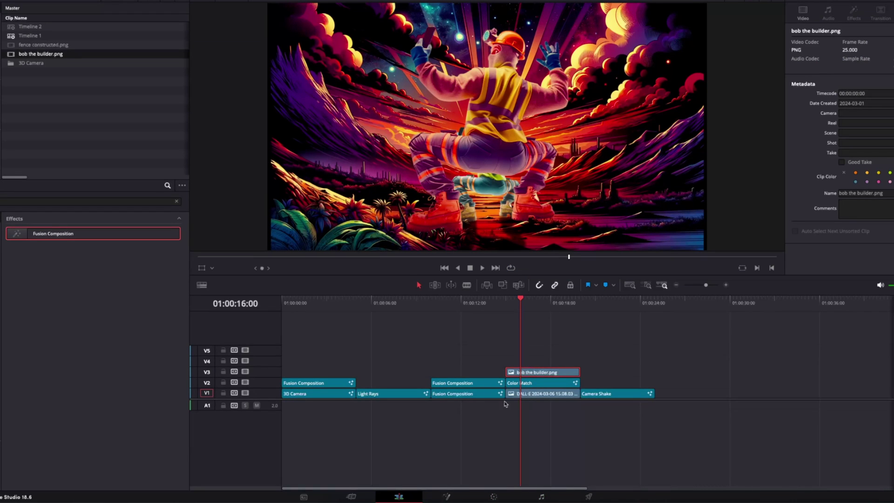
# Step: Grab a still of the shot-matched bob the builder.png clip at 01:00:16:00 into the gallery
pyautogui.click(494, 496)
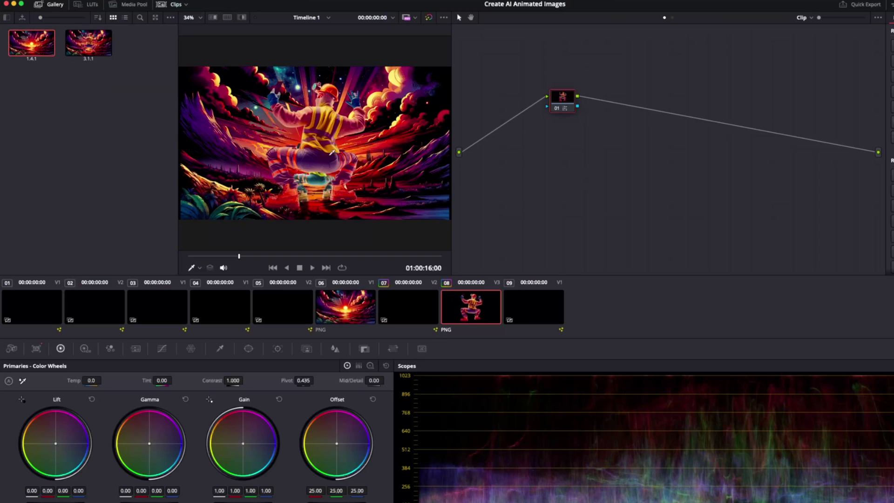
pyautogui.rightClick(319, 128)
pyautogui.click(338, 136)
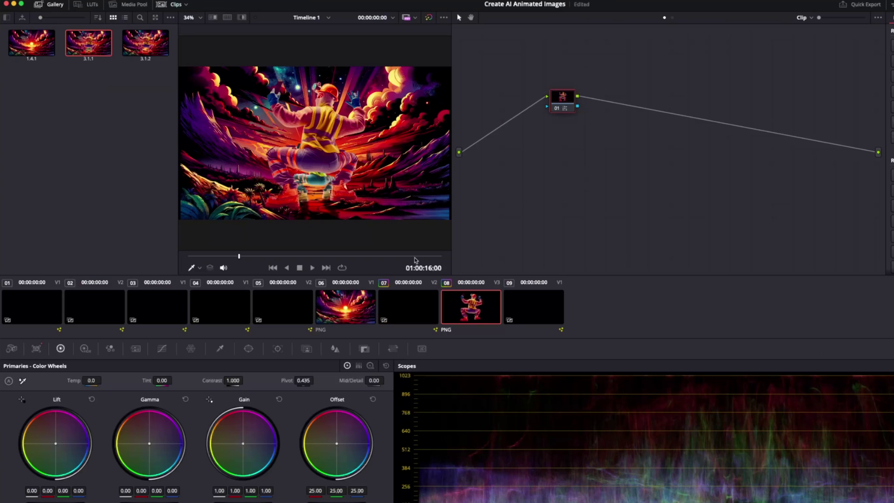
# Step: Apply the grade from the gallery still to the Color Match Fusion clip on track V2, checking it at 01:00:17:04
pyautogui.click(412, 306)
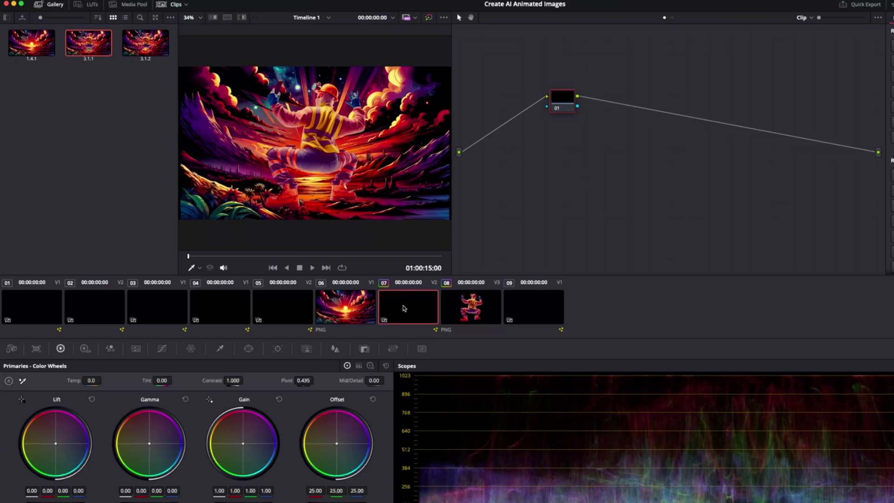
pyautogui.moveTo(290, 259); pyautogui.dragTo(299, 266)
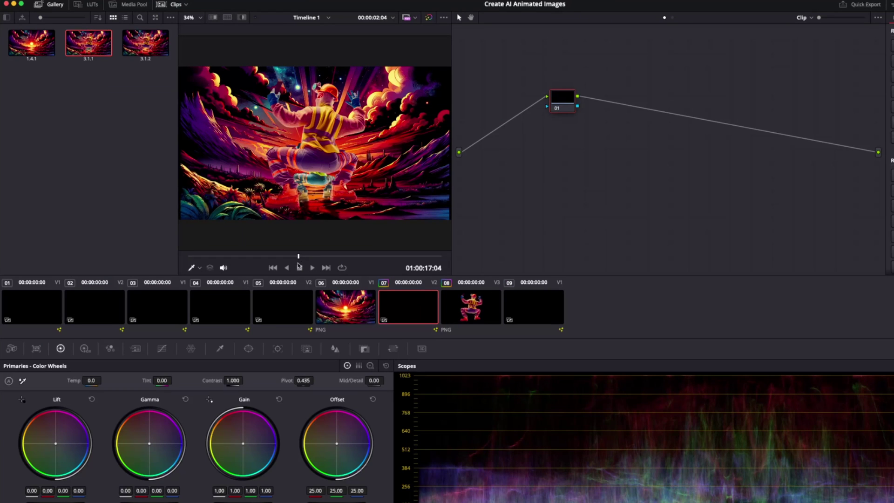
pyautogui.rightClick(85, 69)
pyautogui.click(112, 75)
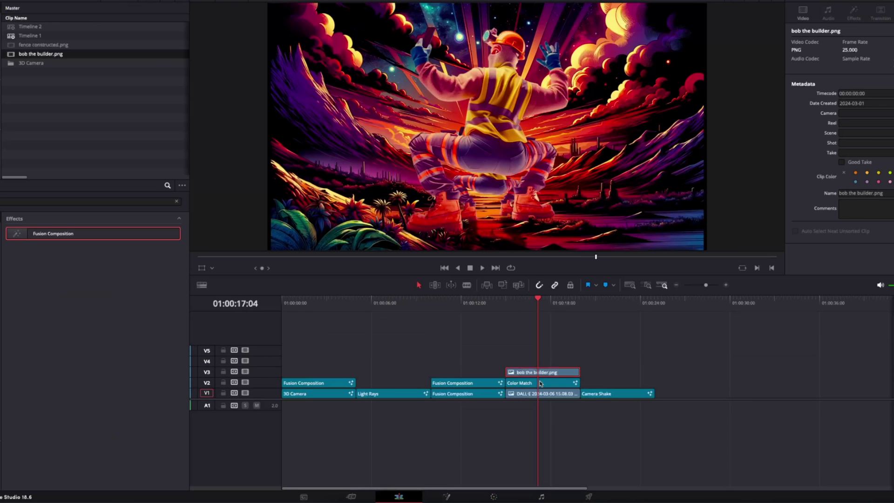
# Step: Disable the bob the builder.png clip on V3 and play the graded Color Match clip from 01:00:15:00
pyautogui.click(541, 377)
pyautogui.click(507, 304)
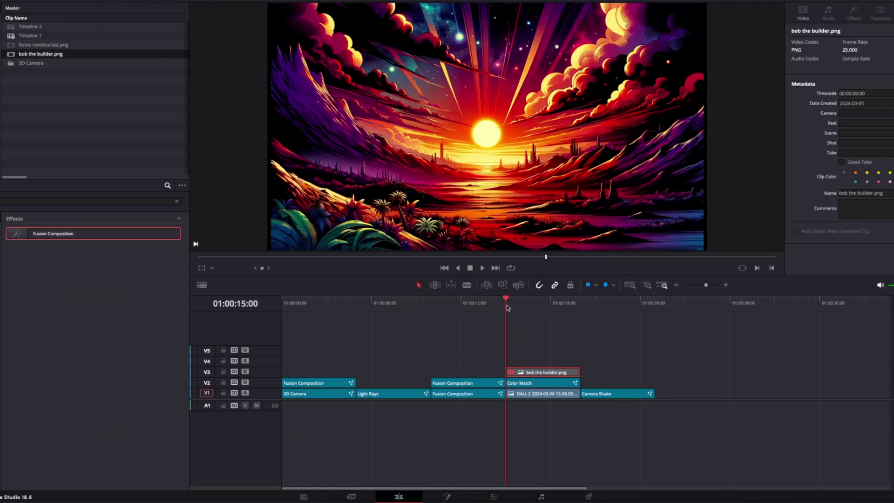
pyautogui.press('space')
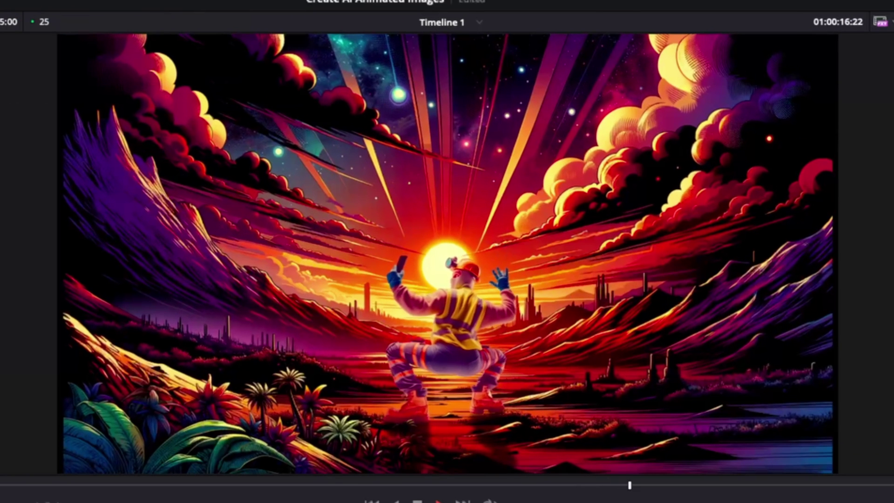